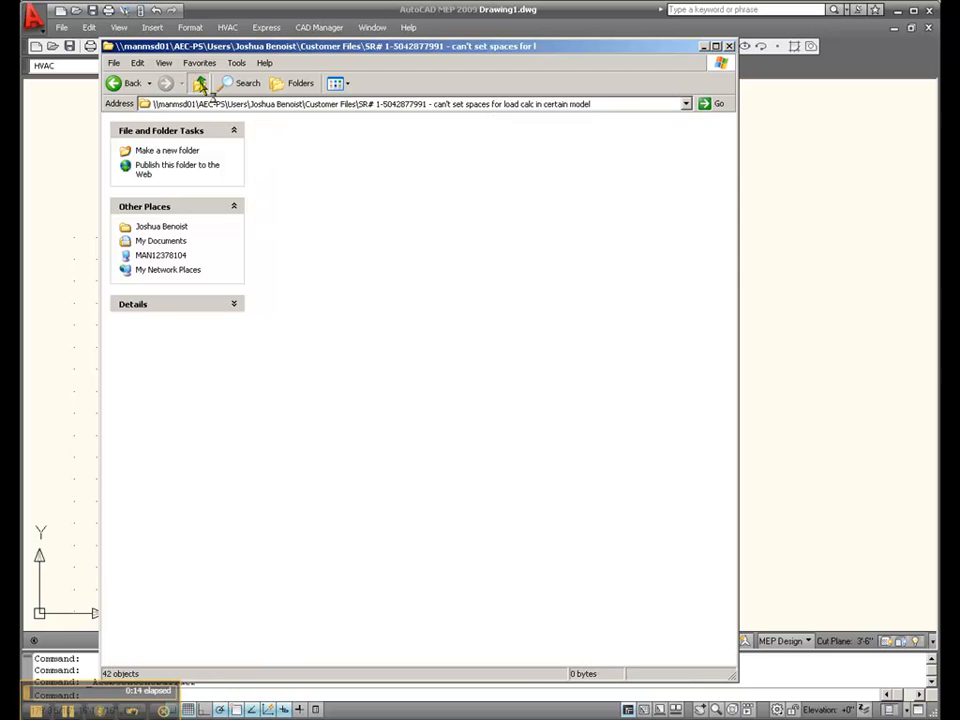
# Open the 40RM.dwg drawing from the primatives customer folder and view its top, front and side outlines
pyautogui.hscroll(1, 539, 607)
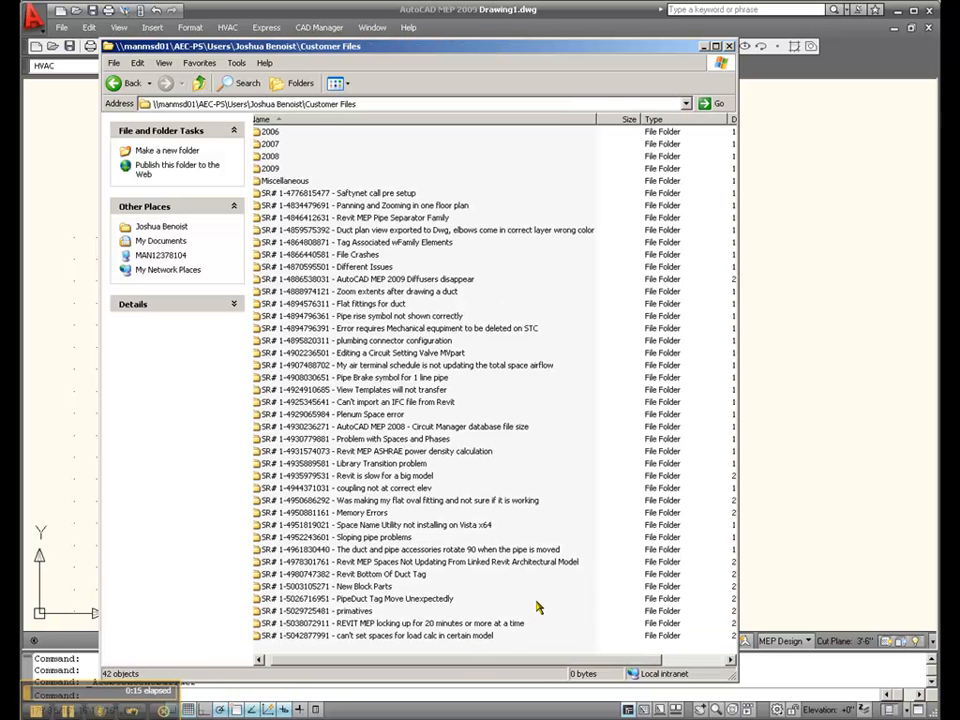
pyautogui.hscroll(1, 335, 615)
pyautogui.doubleClick(335, 612)
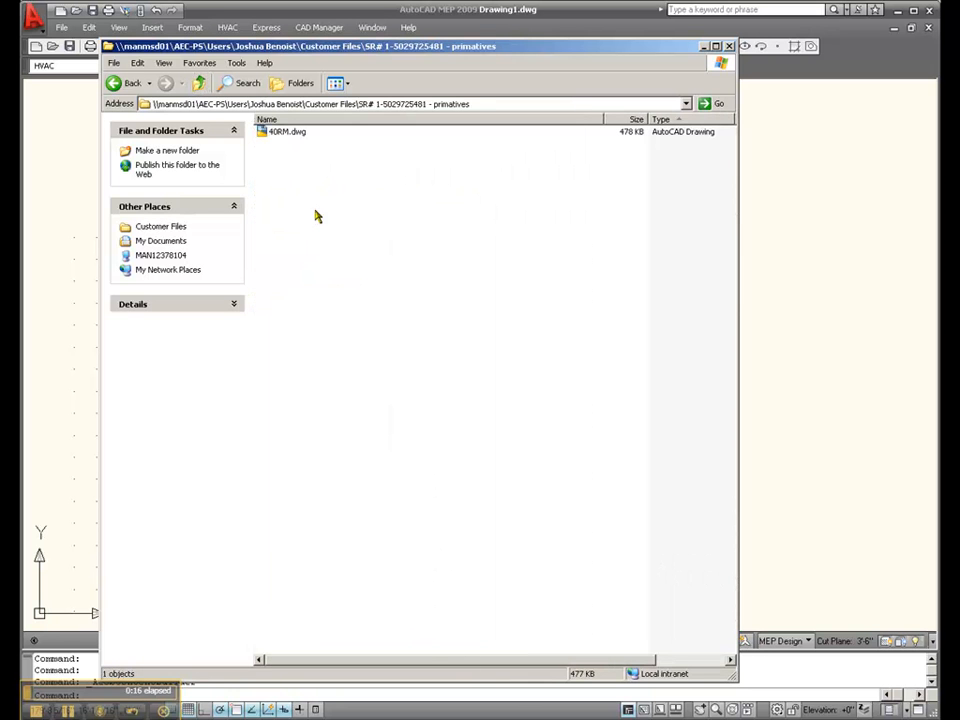
pyautogui.click(280, 131)
pyautogui.press('Return')
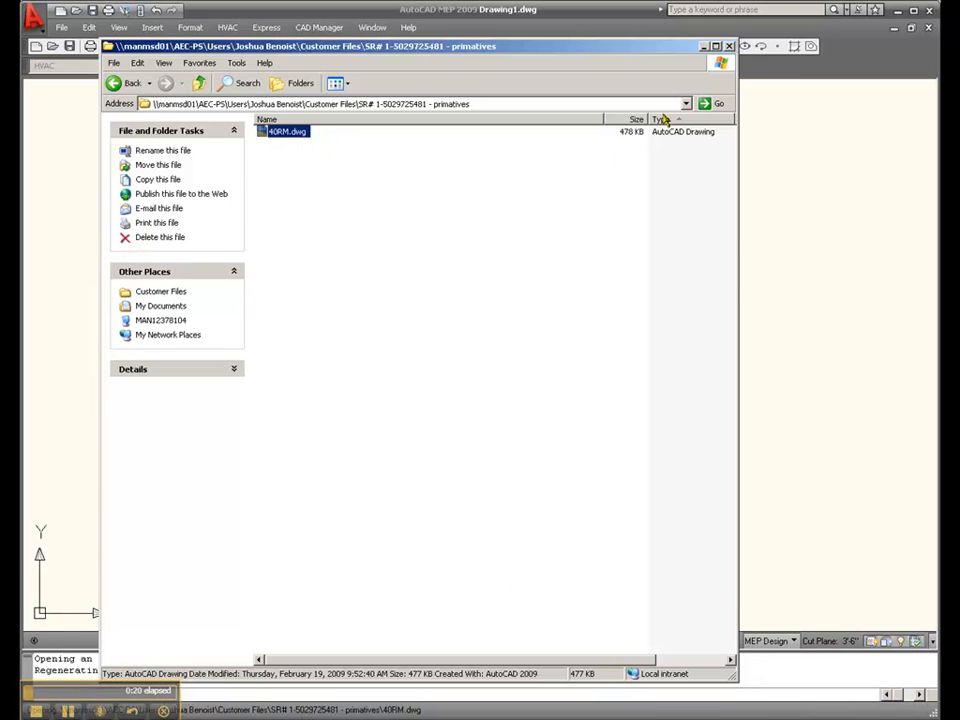
pyautogui.scroll(3, 251, 275)
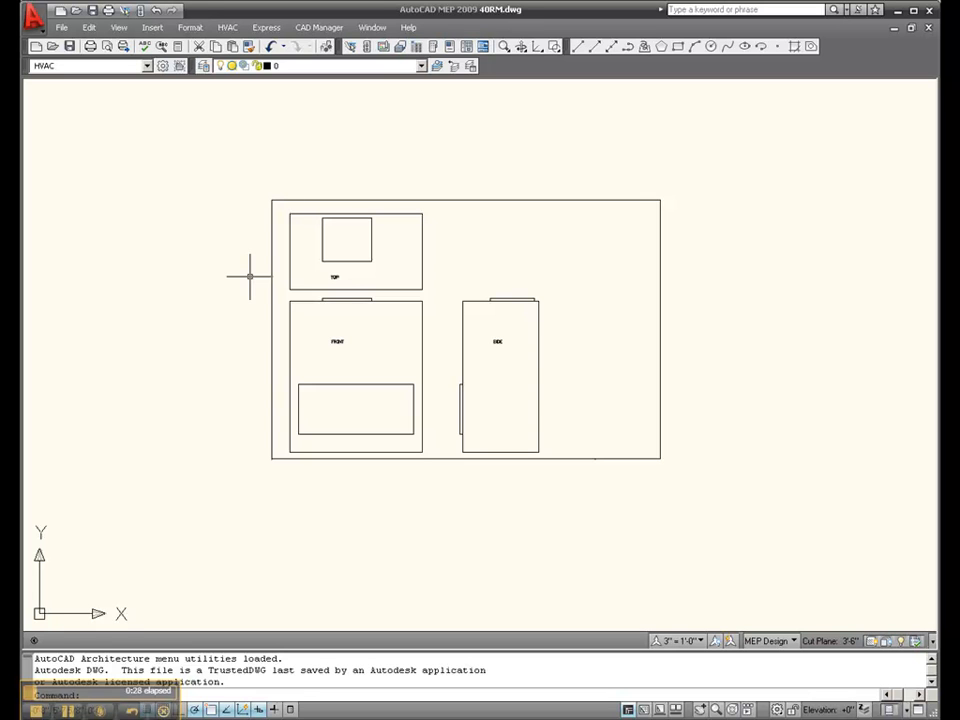
pyautogui.scroll(2, 624, 313)
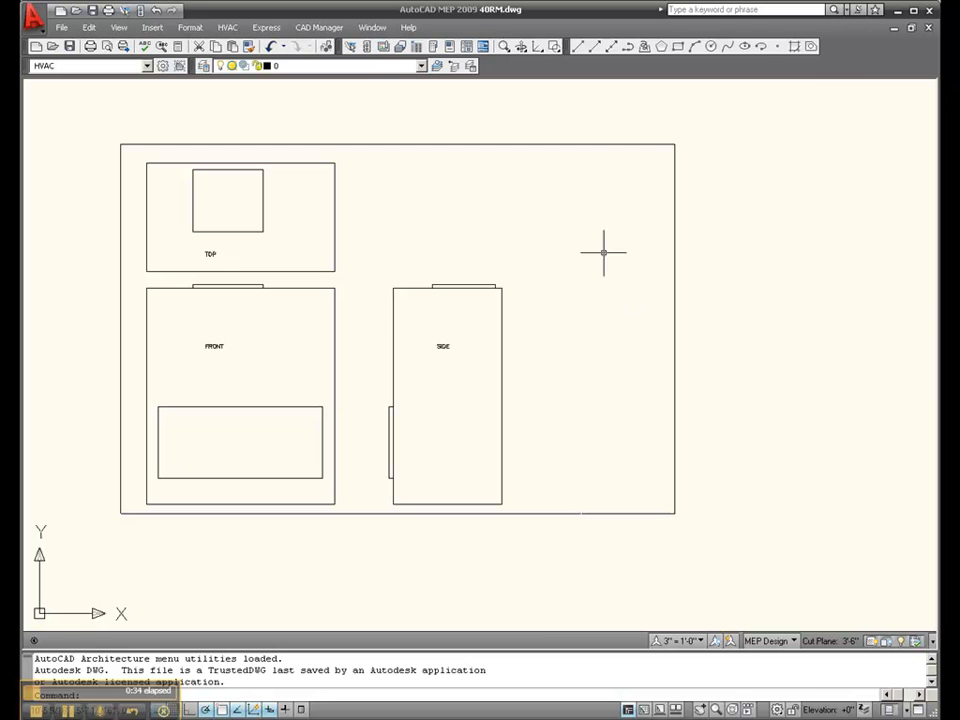
# Minimize the 40RM.dwg drawing and create a new blank drawing in a maximized window
pyautogui.click(895, 29)
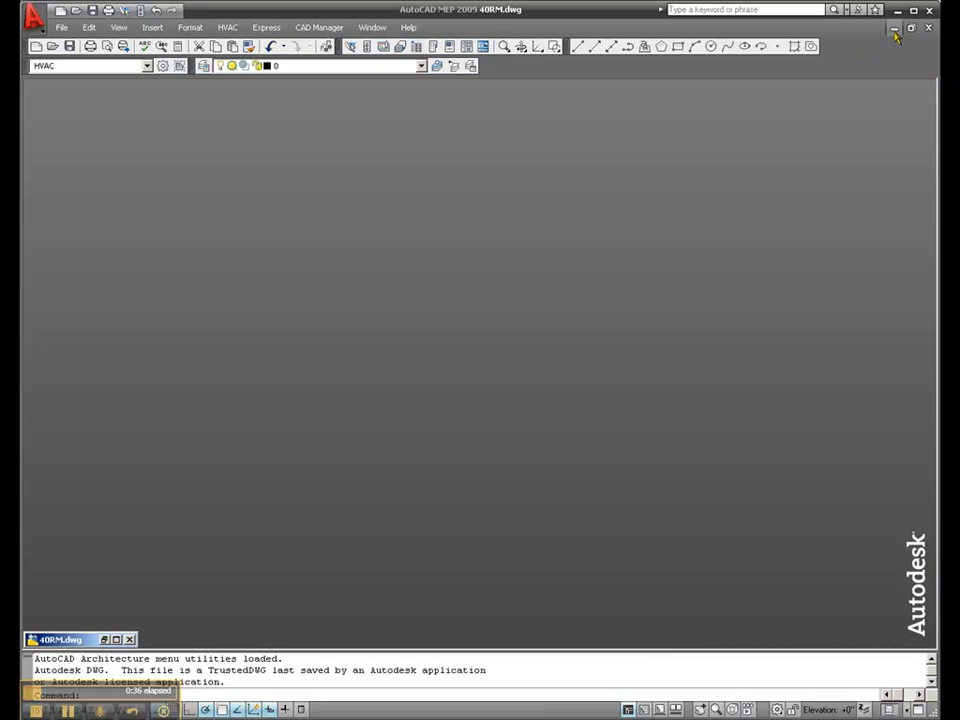
pyautogui.click(61, 12)
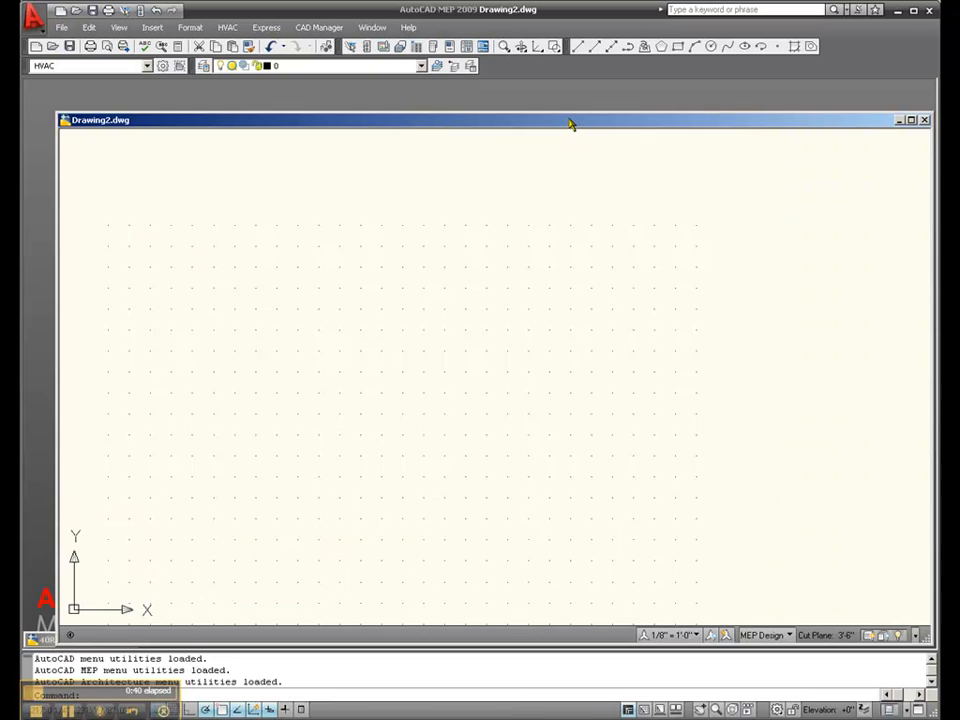
pyautogui.doubleClick(570, 123)
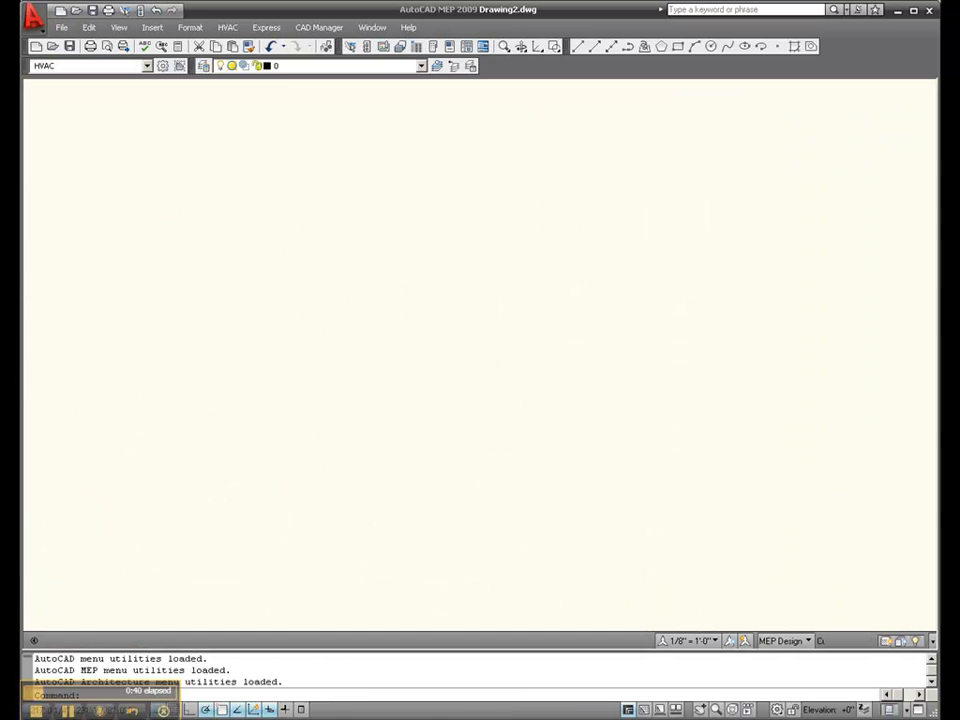
# Launch the Content Builder from the CAD manager's content editing tools
pyautogui.click(314, 29)
pyautogui.moveTo(372, 28)
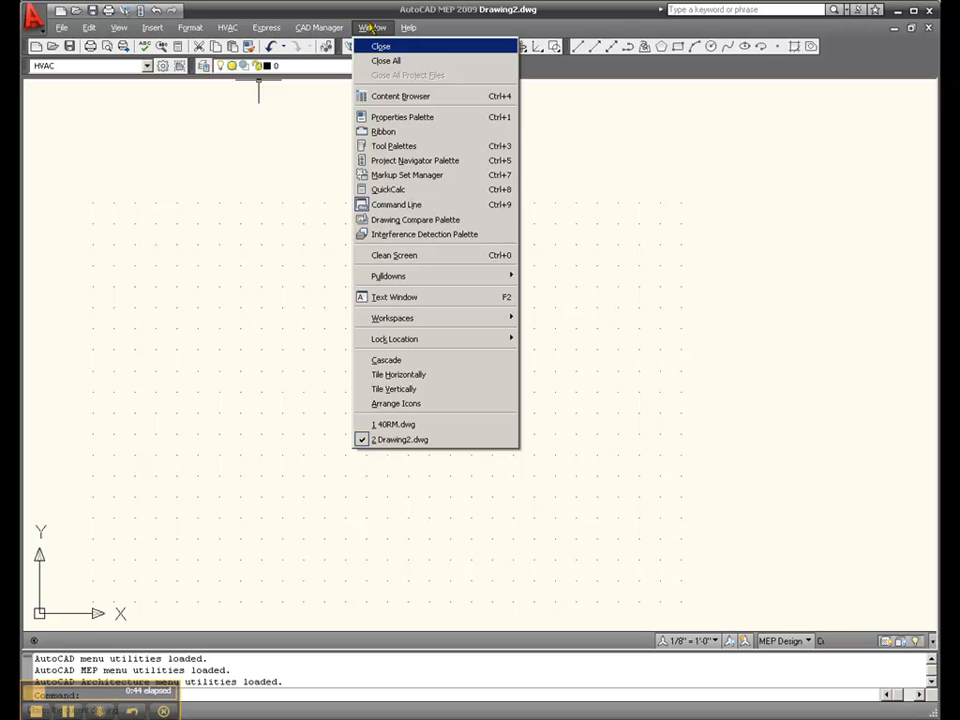
pyautogui.moveTo(421, 284)
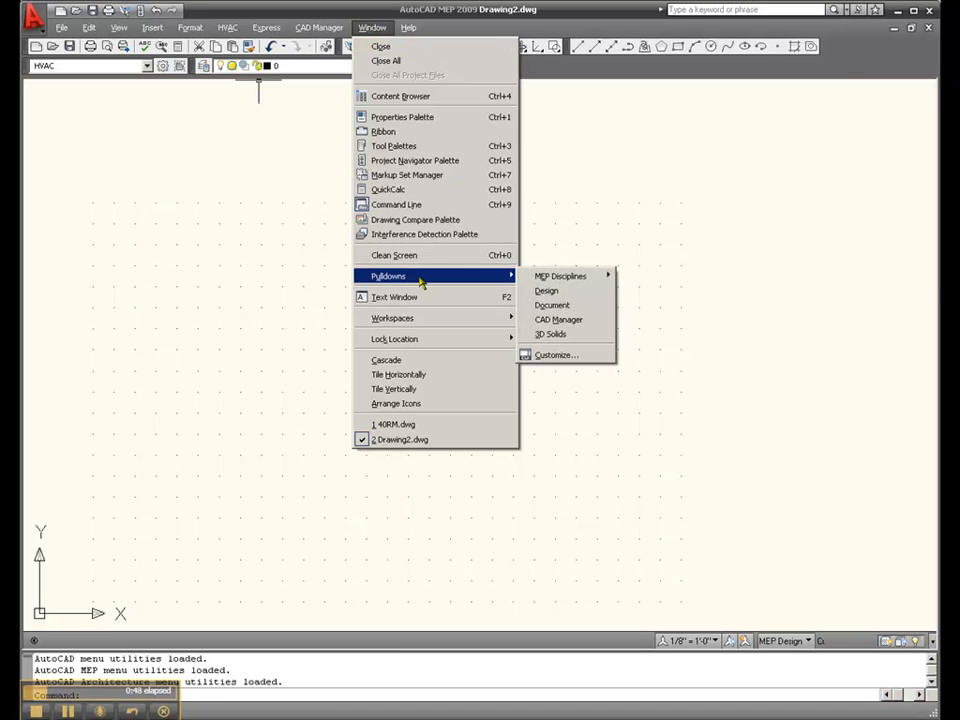
pyautogui.moveTo(572, 288)
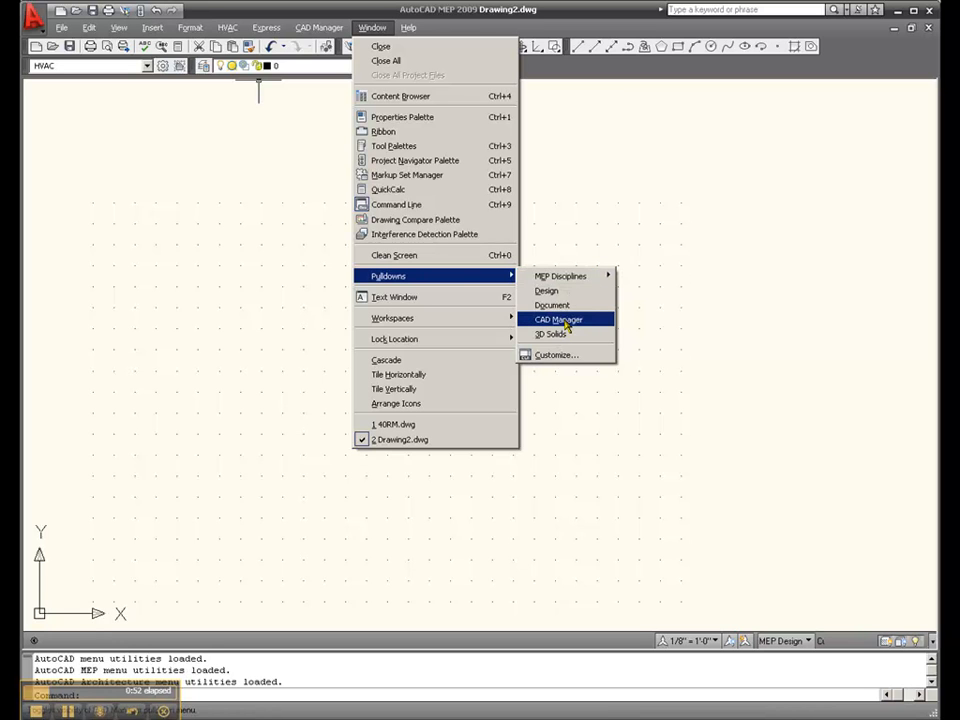
pyautogui.click(558, 320)
pyautogui.click(266, 27)
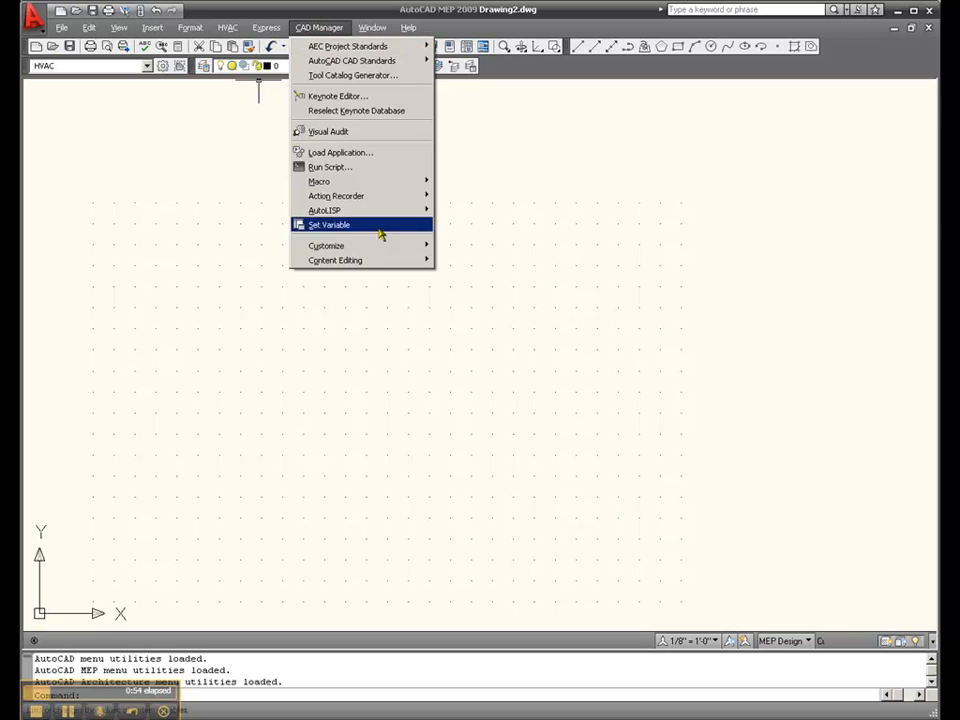
pyautogui.moveTo(399, 263)
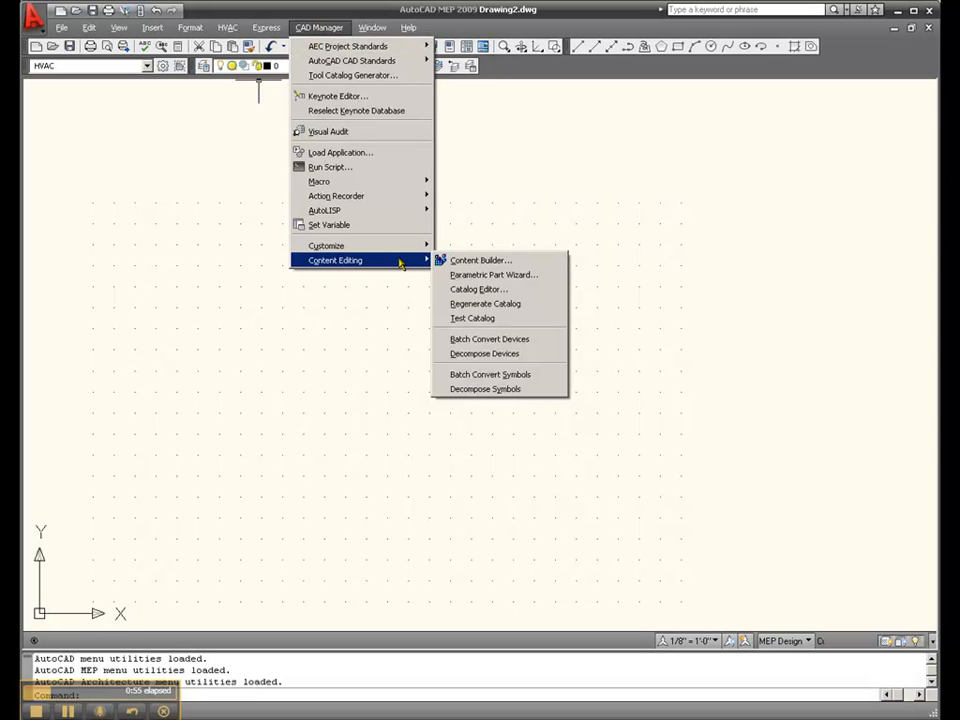
pyautogui.click(456, 262)
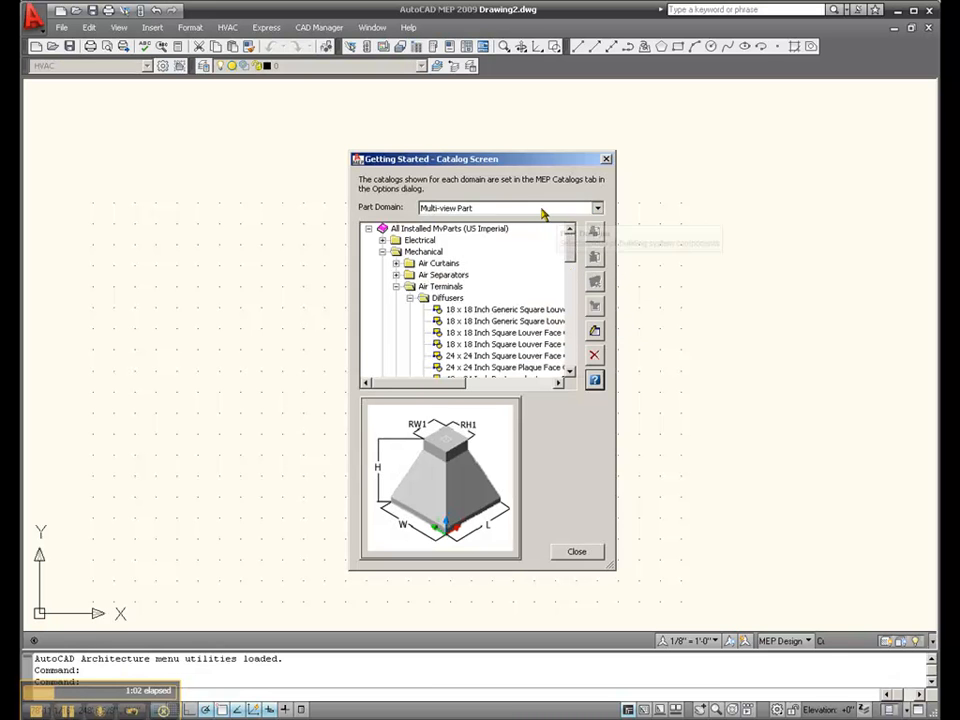
# Collapse the Air Terminals category and select Split System Air Handlers under Mechanical as the new part's catalog location
pyautogui.click(411, 298)
pyautogui.click(396, 286)
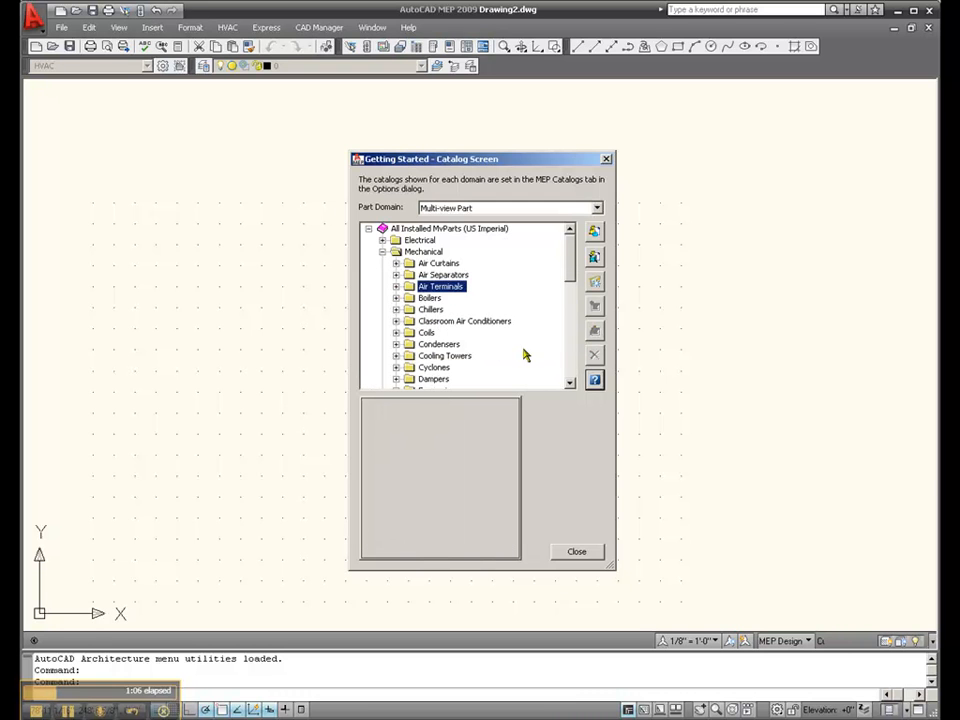
pyautogui.moveTo(572, 279); pyautogui.dragTo(573, 343)
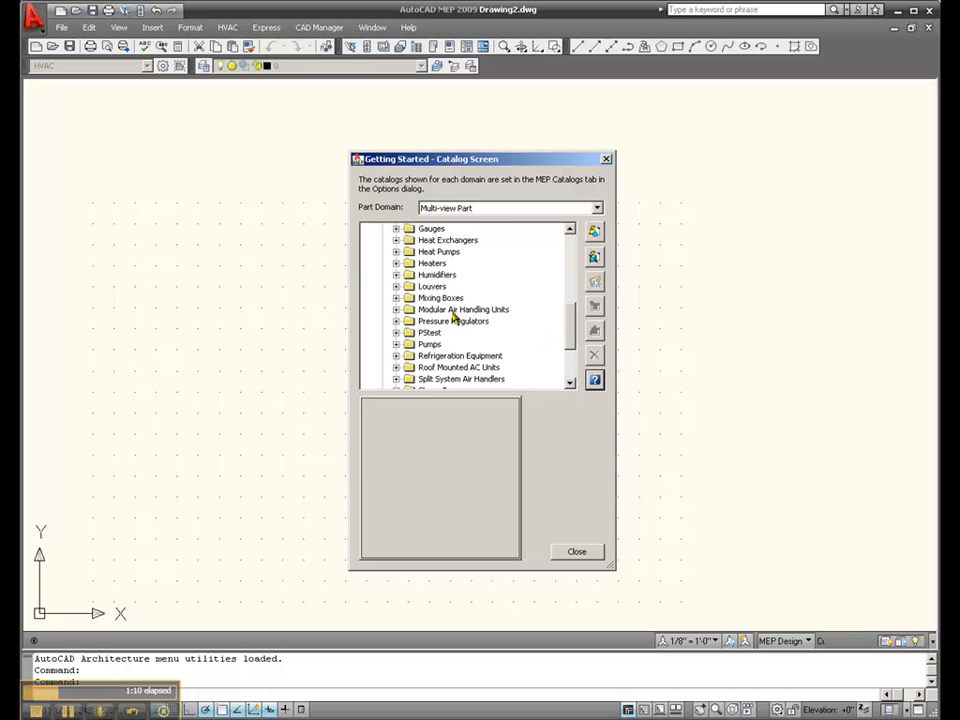
pyautogui.click(452, 310)
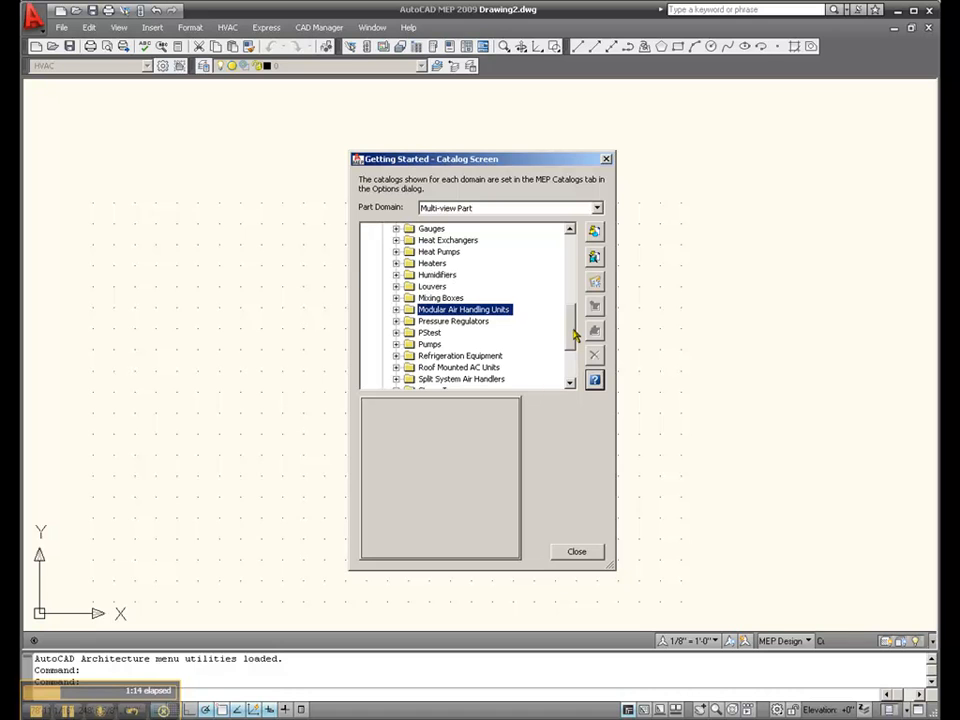
pyautogui.scroll(-1, 575, 338)
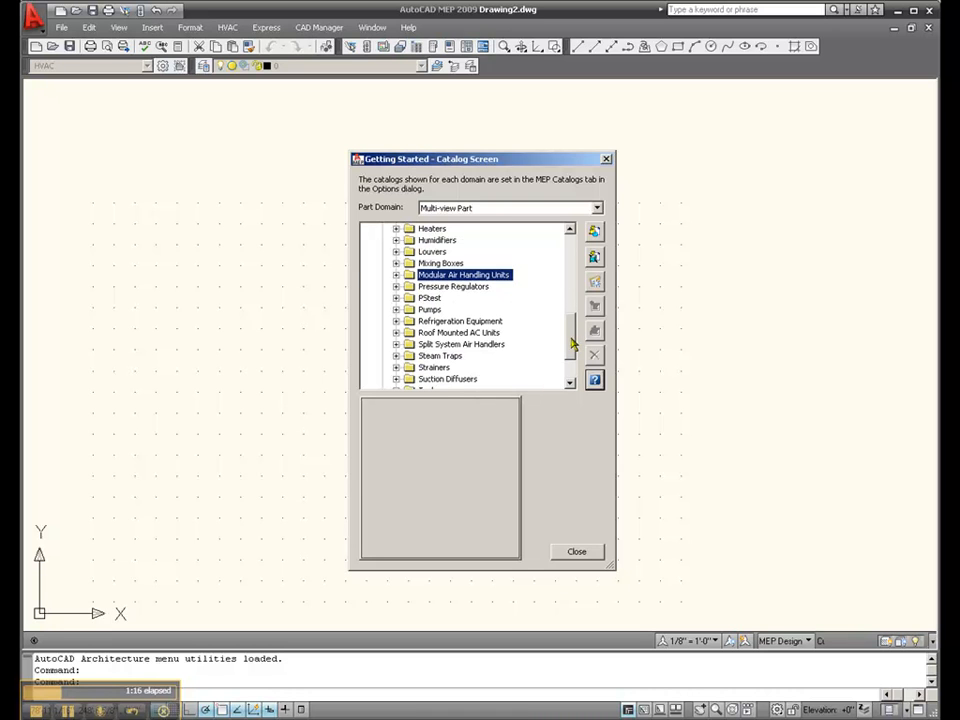
pyautogui.click(478, 345)
pyautogui.click(396, 344)
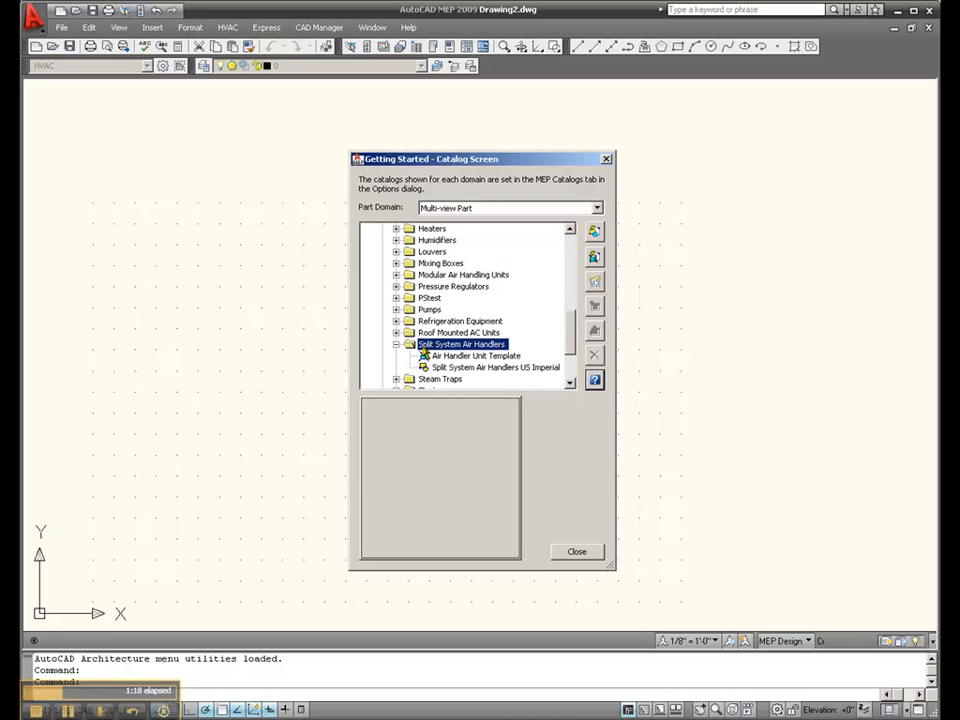
# Create a new parametric part with the name and description jhgchgcvhcv
pyautogui.click(596, 259)
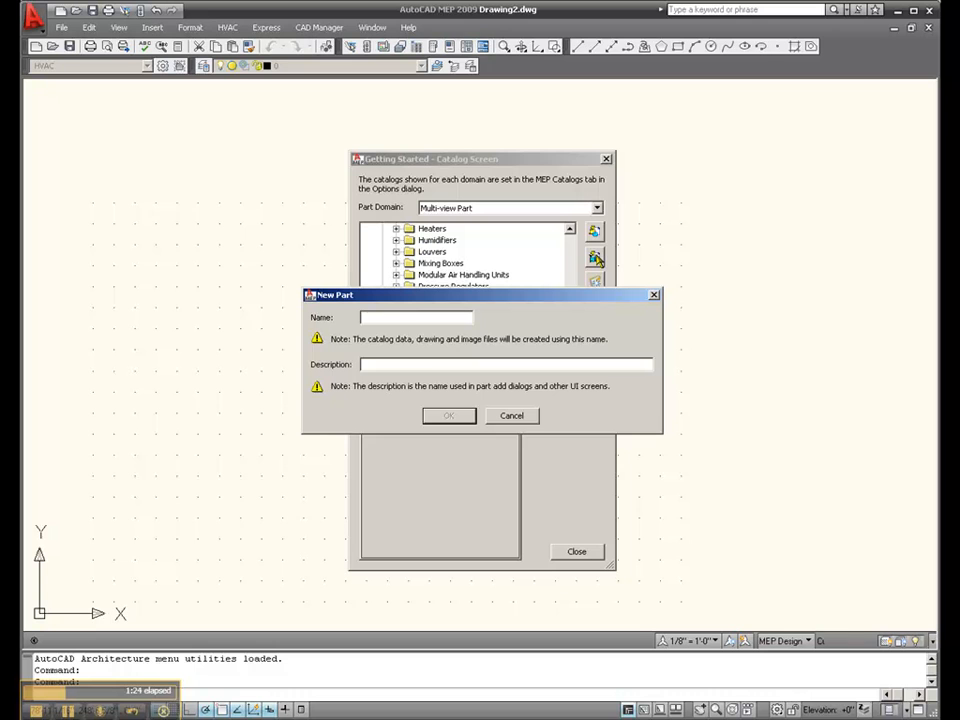
pyautogui.write('jhgchgcvhcv')
pyautogui.click(489, 368)
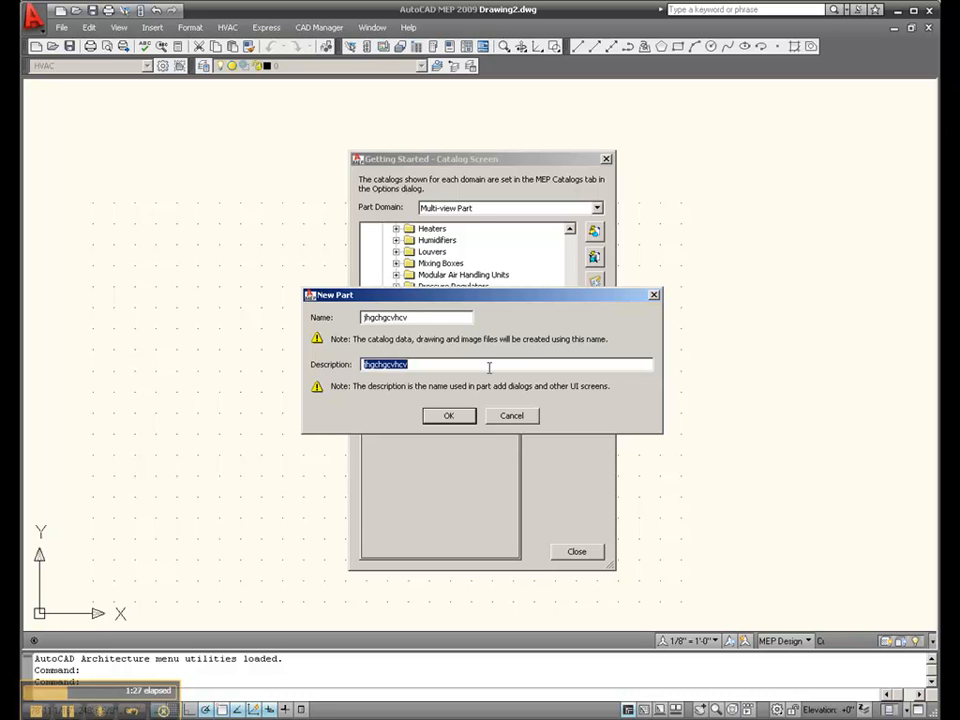
pyautogui.click(449, 416)
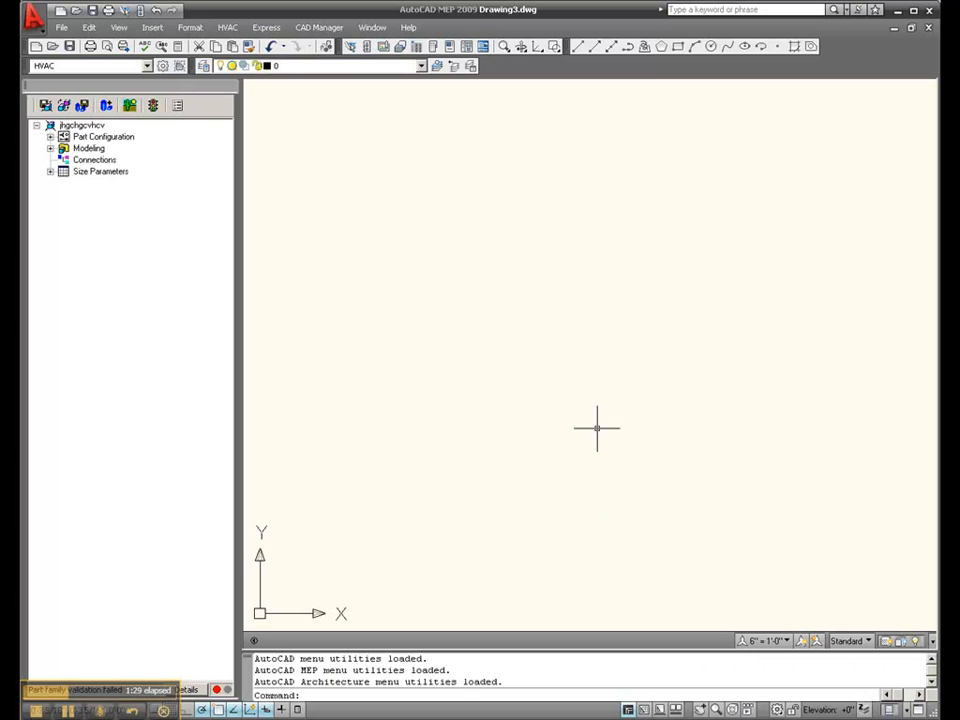
# Set the undefined type in the multi-view part's configuration to Air Handling Unit
pyautogui.click(50, 136)
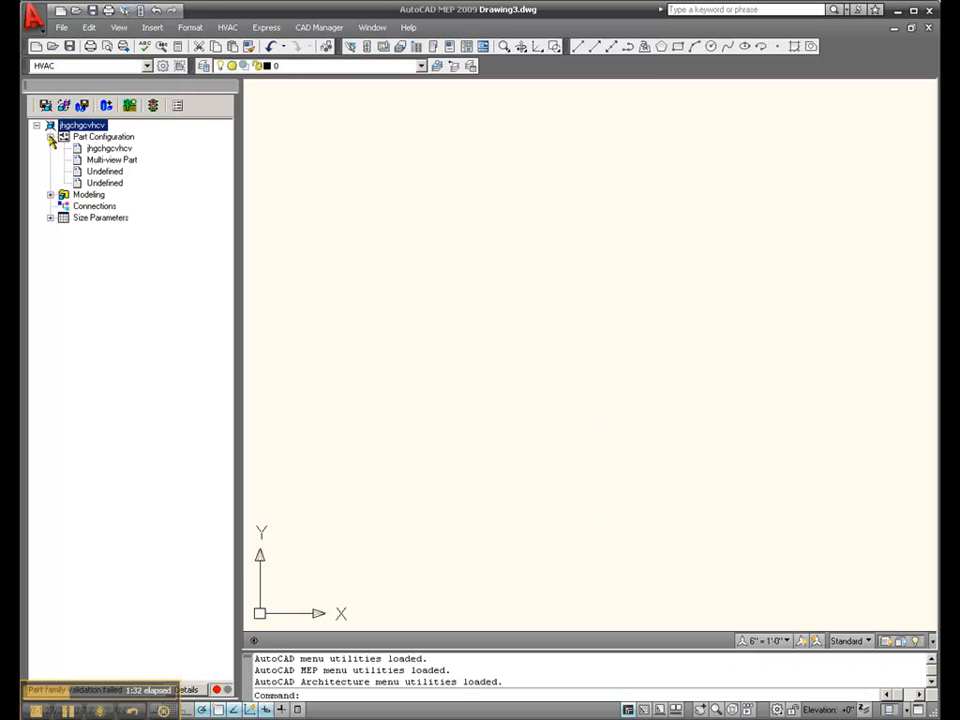
pyautogui.click(118, 161)
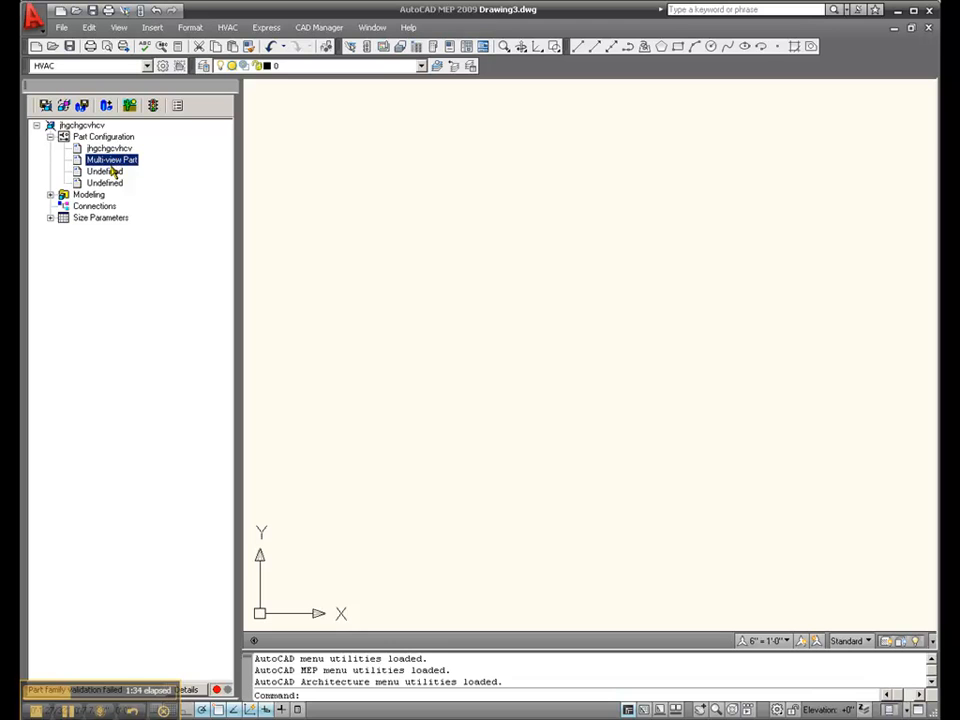
pyautogui.click(112, 172)
pyautogui.click(138, 171)
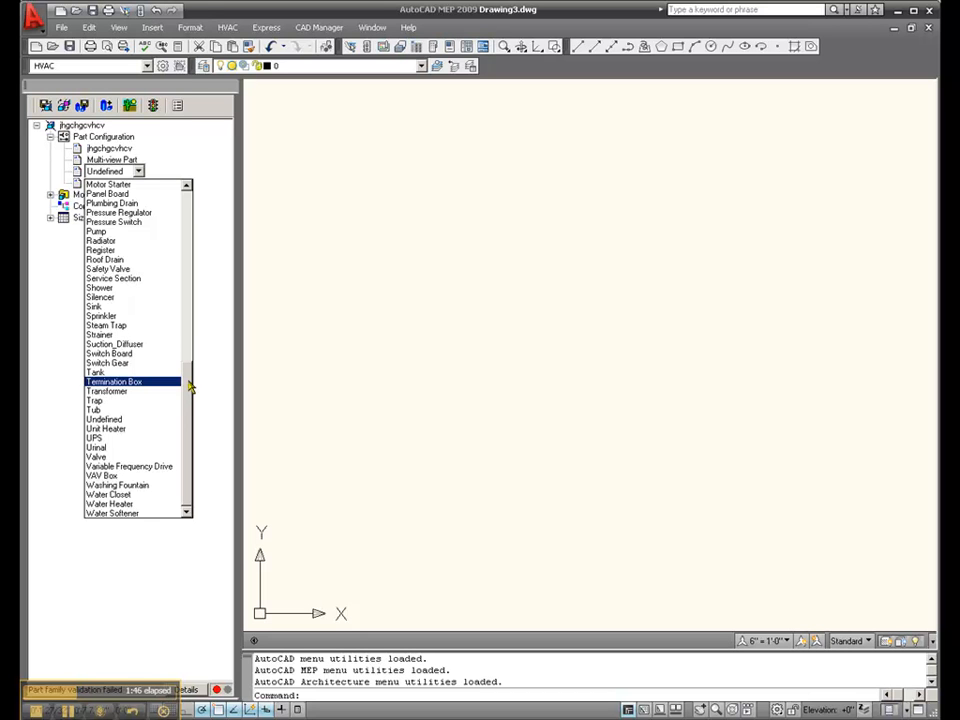
pyautogui.moveTo(190, 387); pyautogui.dragTo(186, 186)
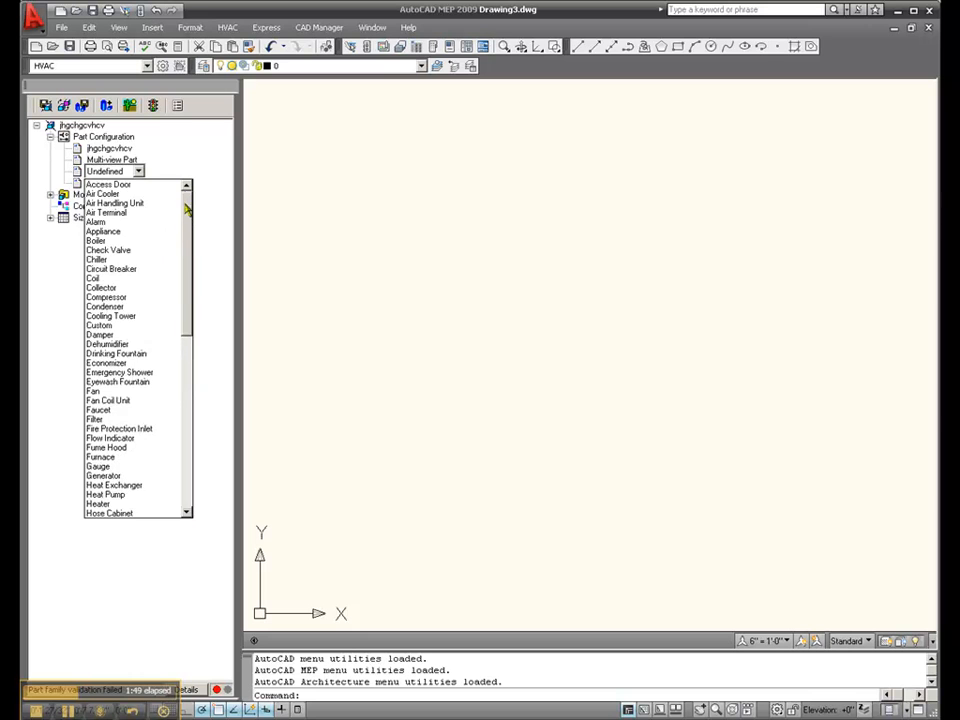
pyautogui.click(158, 204)
# Set the part's remaining undefined subtype to Split System Air Handlers
pyautogui.click(118, 183)
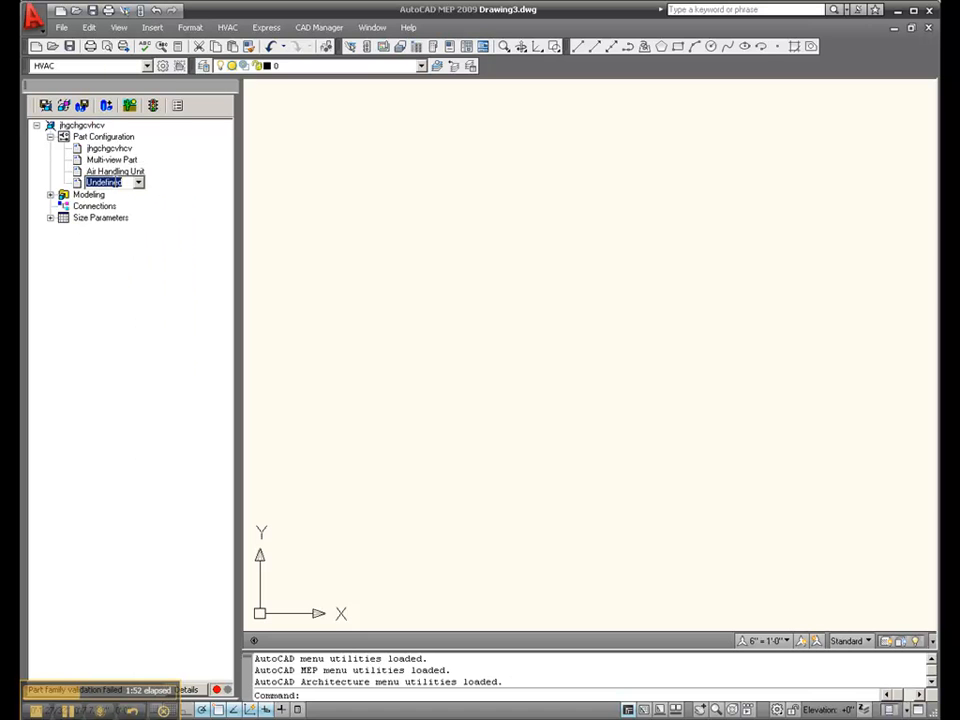
pyautogui.click(139, 183)
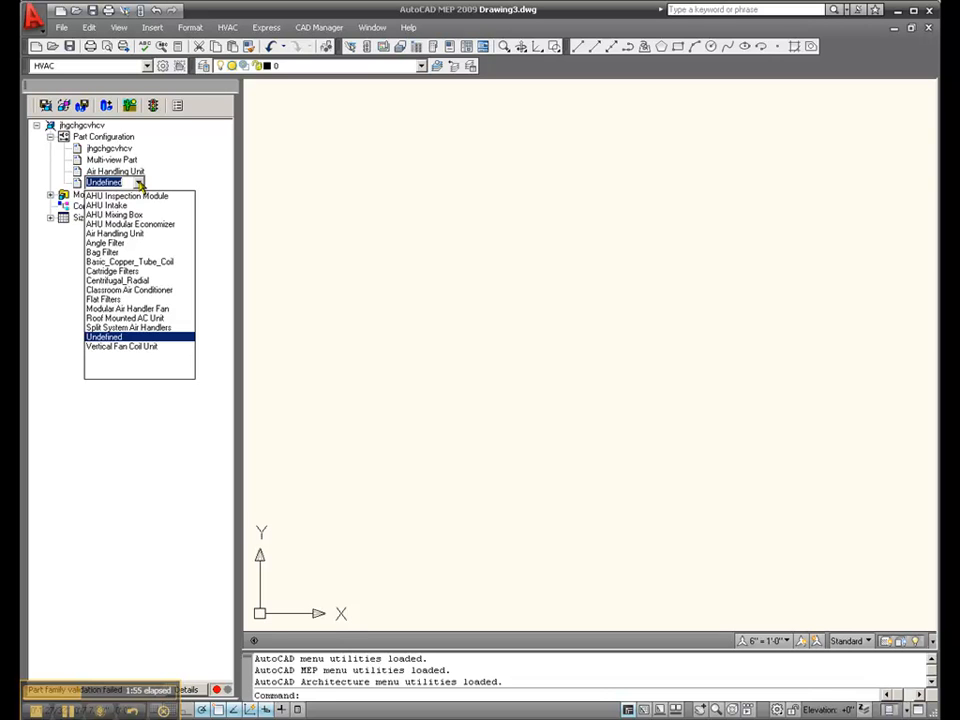
pyautogui.click(146, 328)
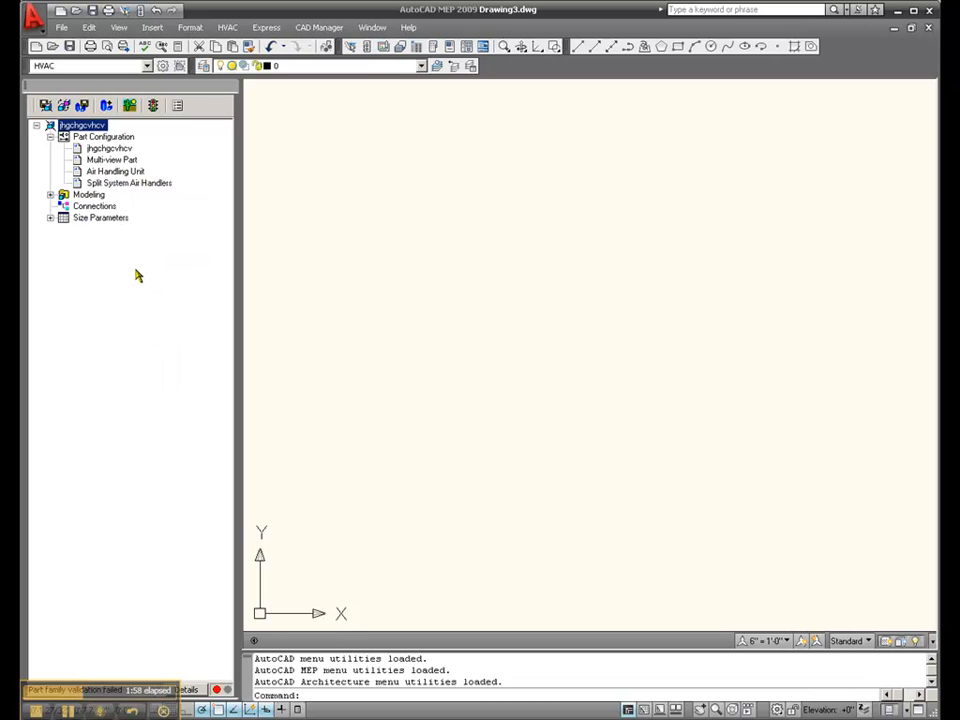
# Add a Top work plane to the part's modeling data
pyautogui.click(50, 194)
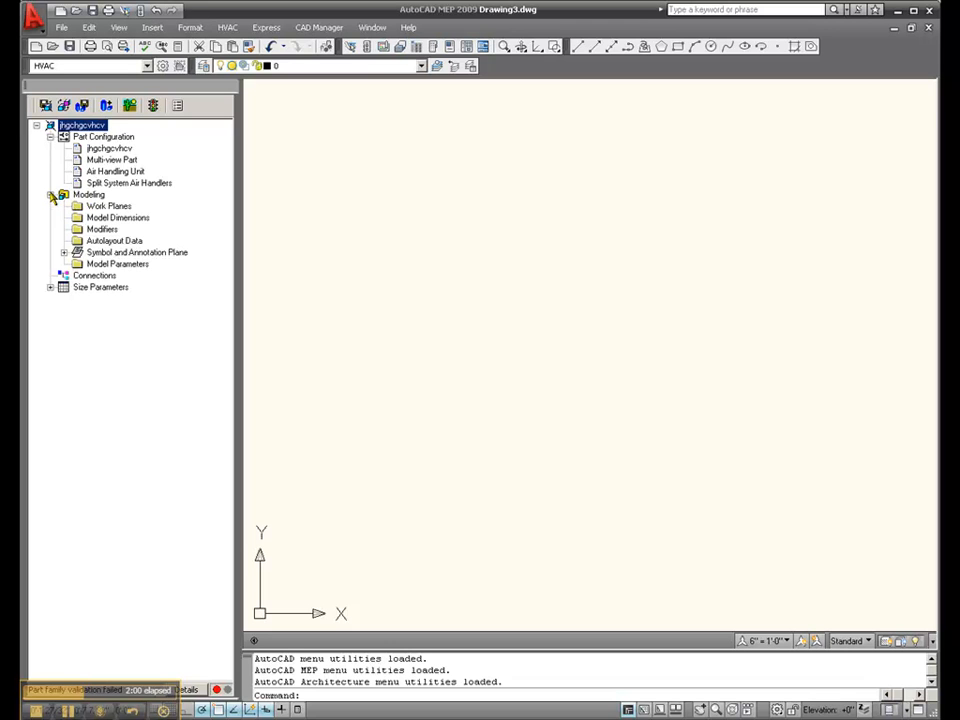
pyautogui.click(112, 206)
pyautogui.rightClick(118, 207)
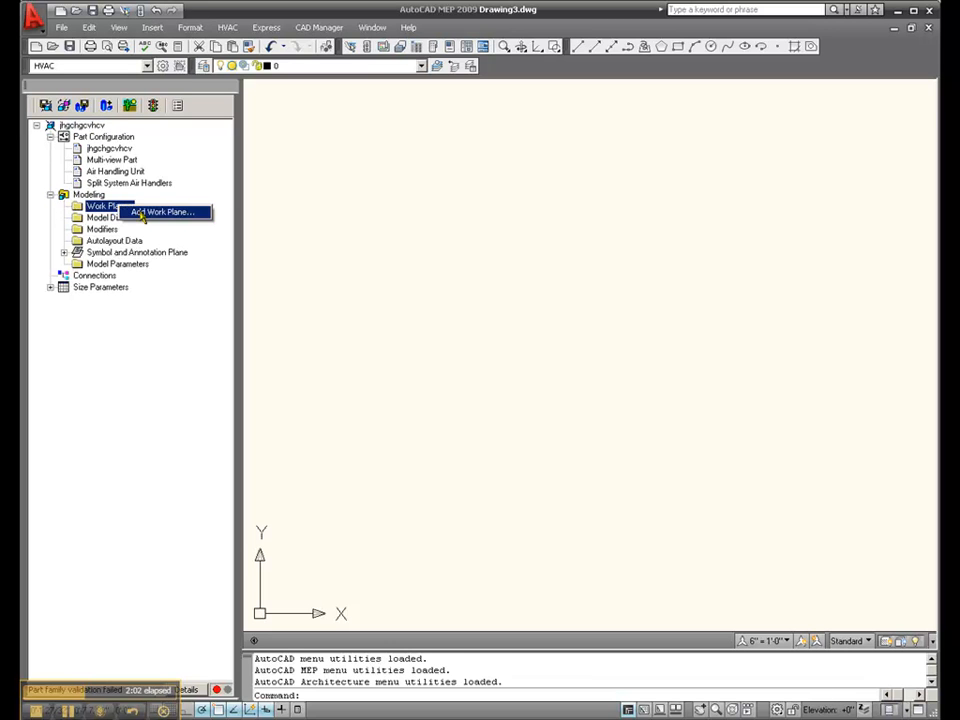
pyautogui.click(142, 214)
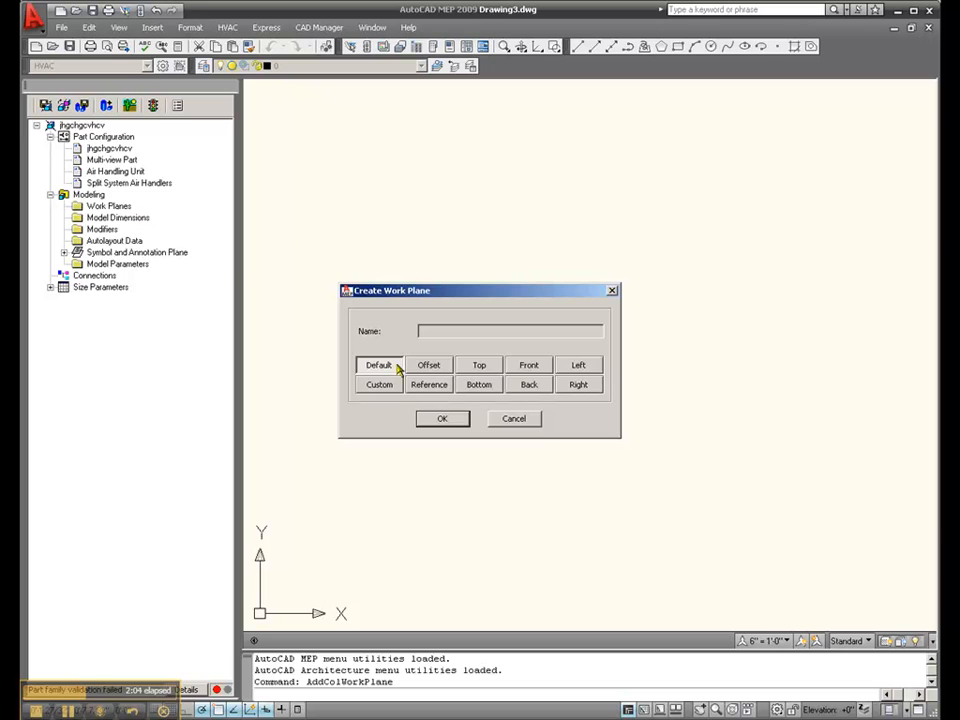
pyautogui.click(493, 368)
pyautogui.click(458, 415)
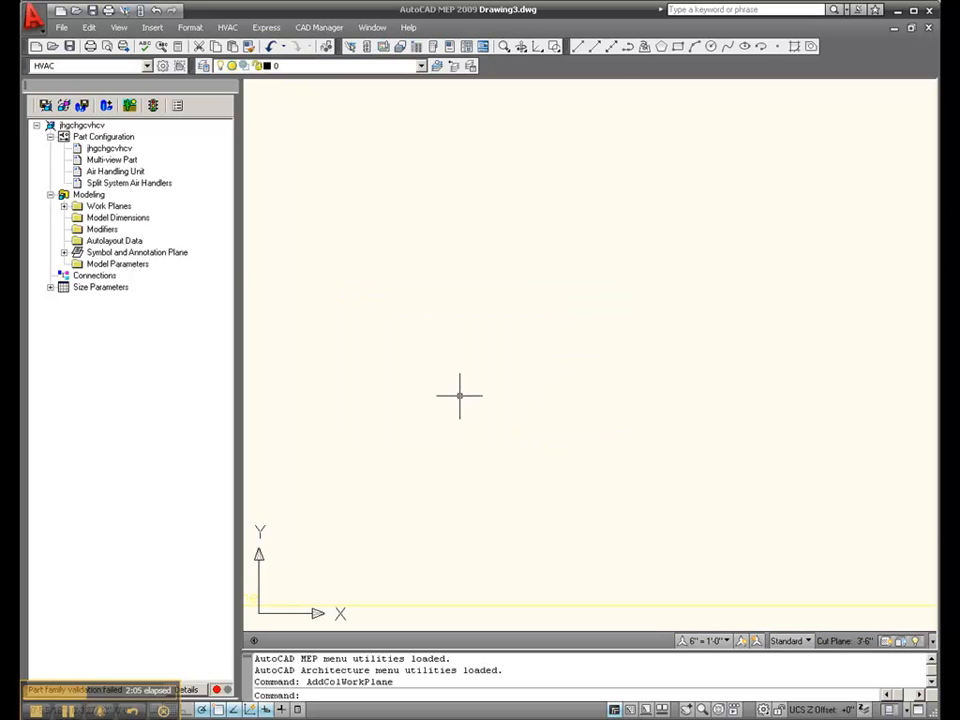
pyautogui.scroll(-3, 429, 458)
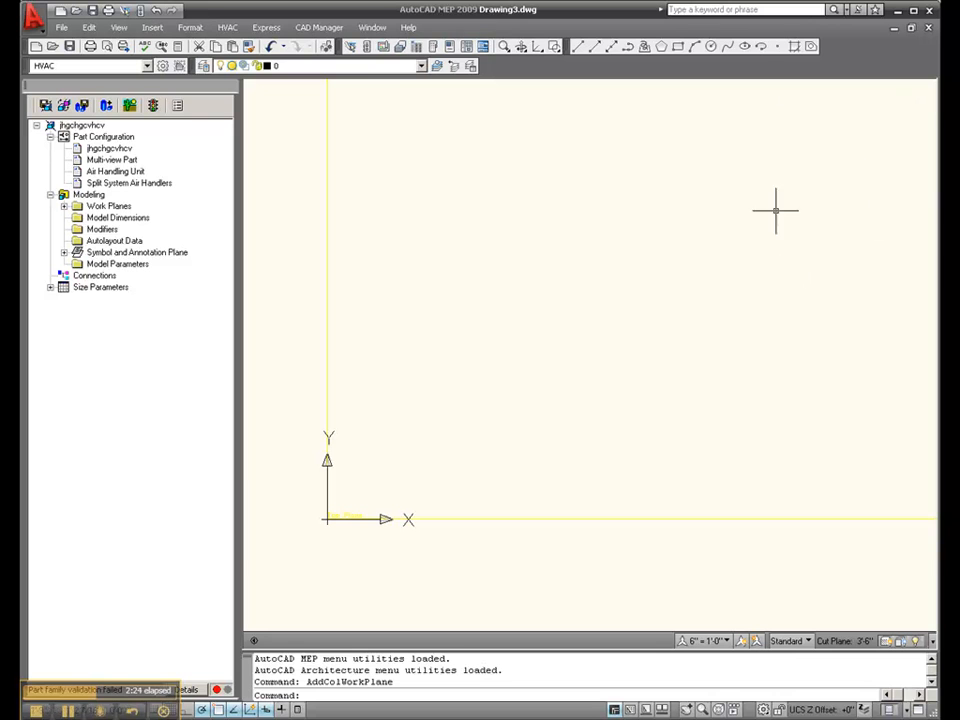
pyautogui.scroll(1, 558, 535)
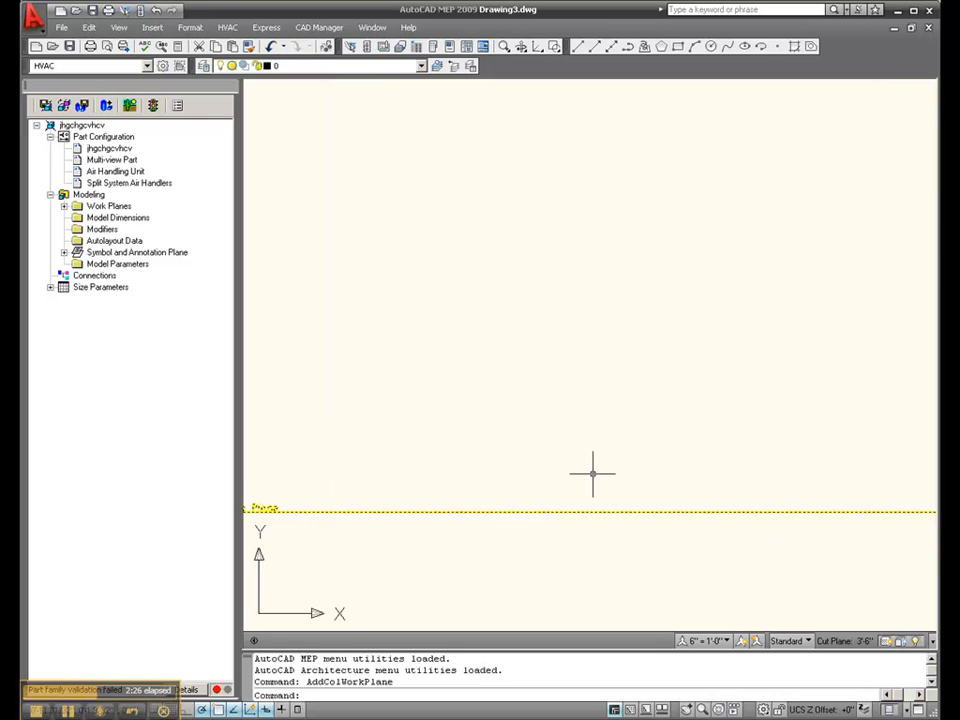
# Fit the top work plane in view and expand the part's Work Planes folder
pyautogui.scroll(-1, 491, 540)
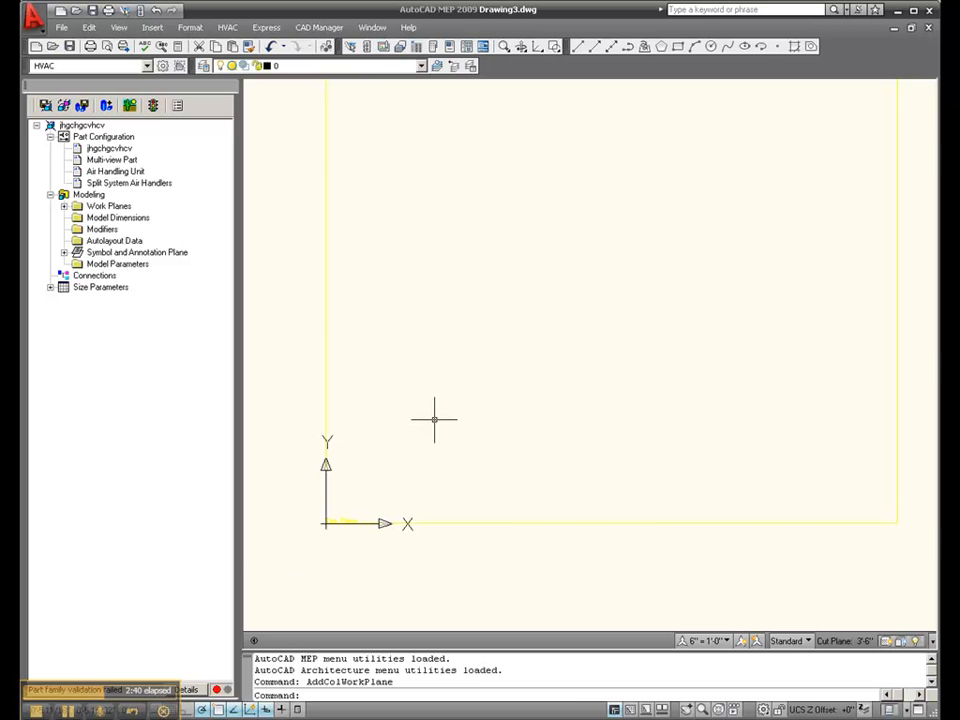
pyautogui.press('Return')
pyautogui.write('e')
pyautogui.press('Return')
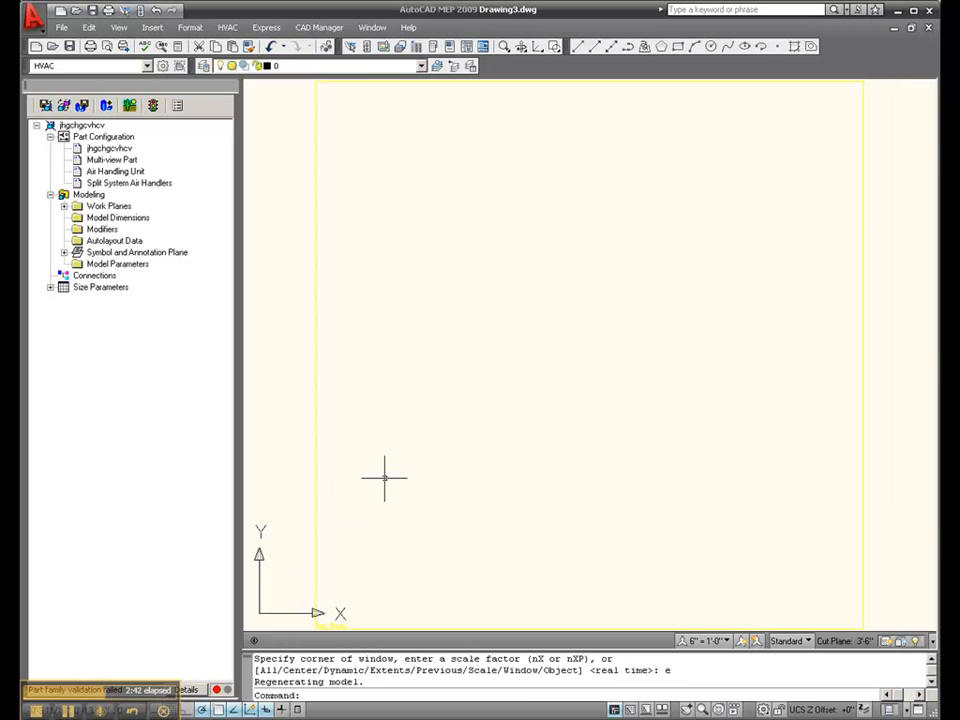
pyautogui.scroll(-4, 384, 482)
pyautogui.scroll(4, 654, 253)
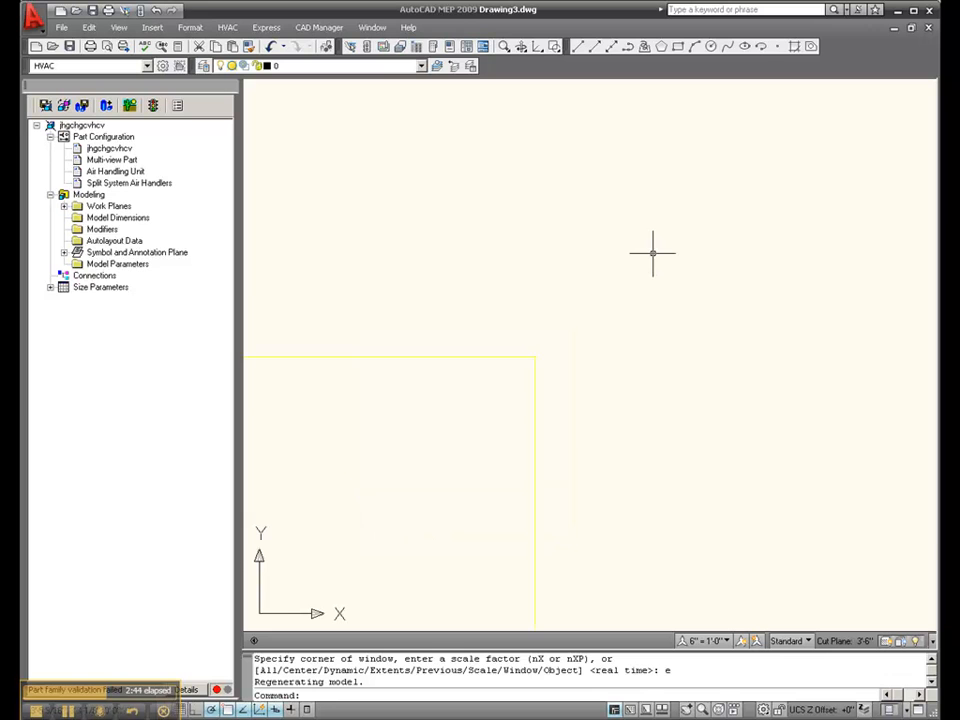
pyautogui.doubleClick(84, 206)
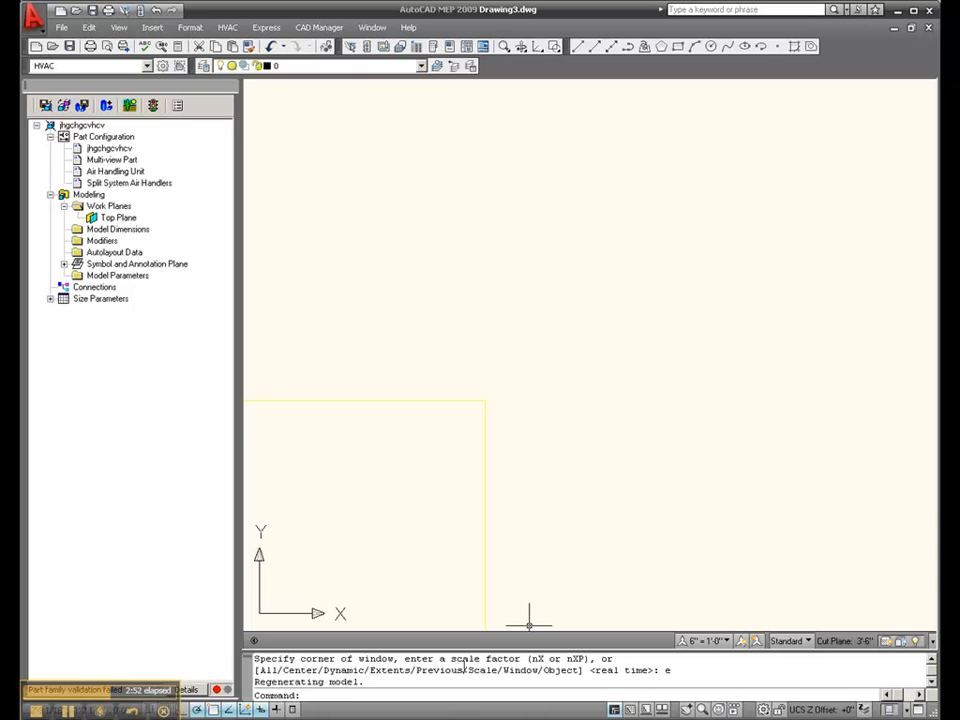
# Switch to Drawing2.dwg and close it
pyautogui.click(372, 27)
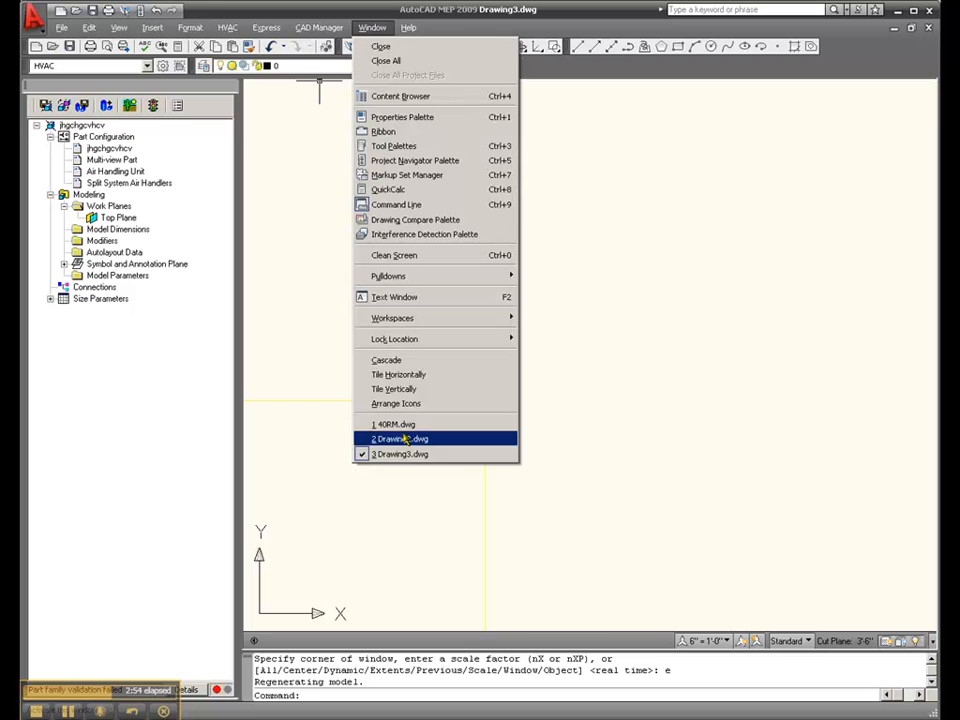
pyautogui.click(400, 439)
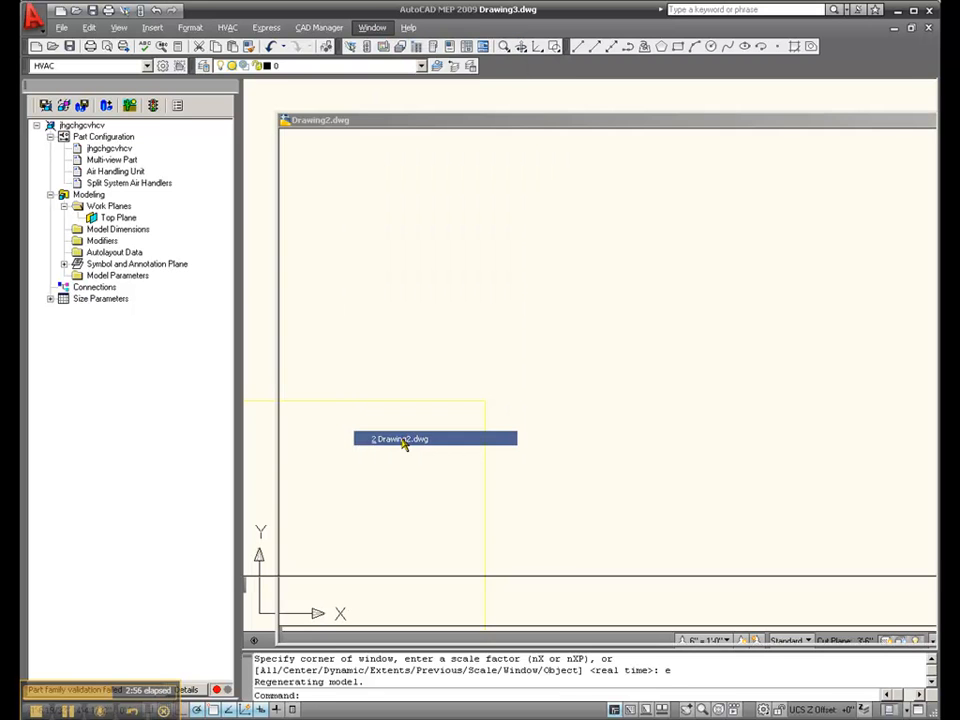
pyautogui.click(928, 29)
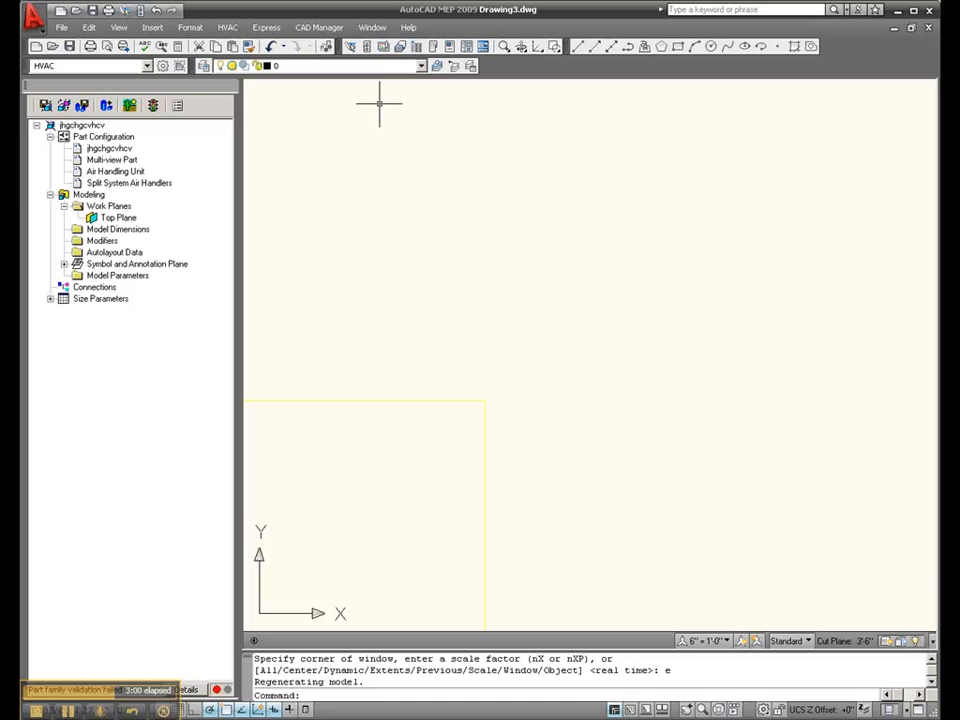
# Examine the top, front and side views in 40RM.dwg, then return to Drawing3.dwg
pyautogui.click(372, 27)
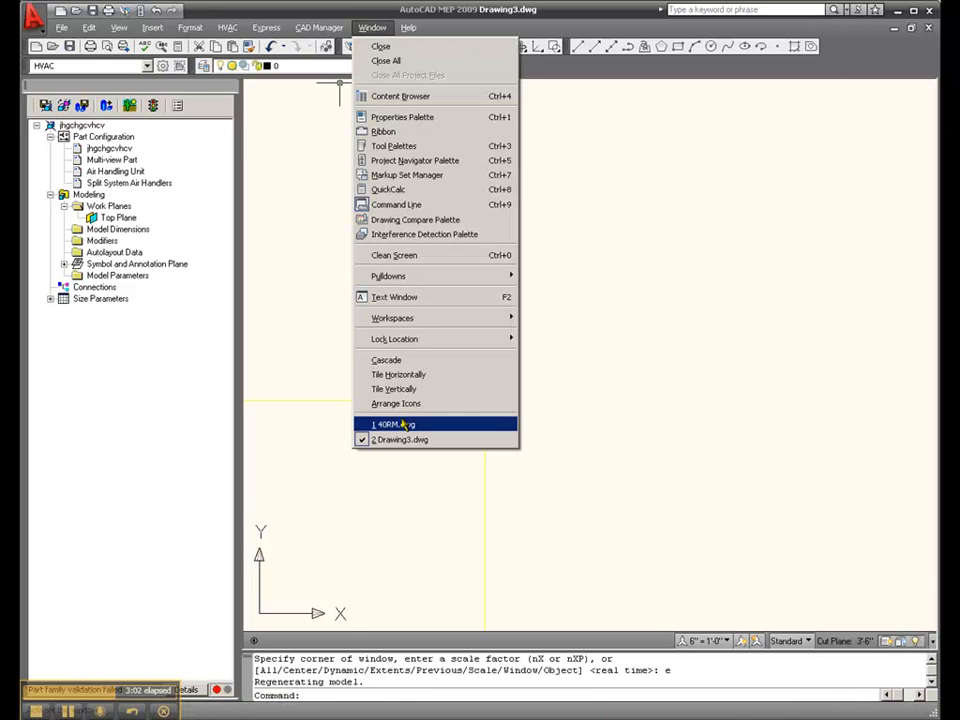
pyautogui.click(403, 425)
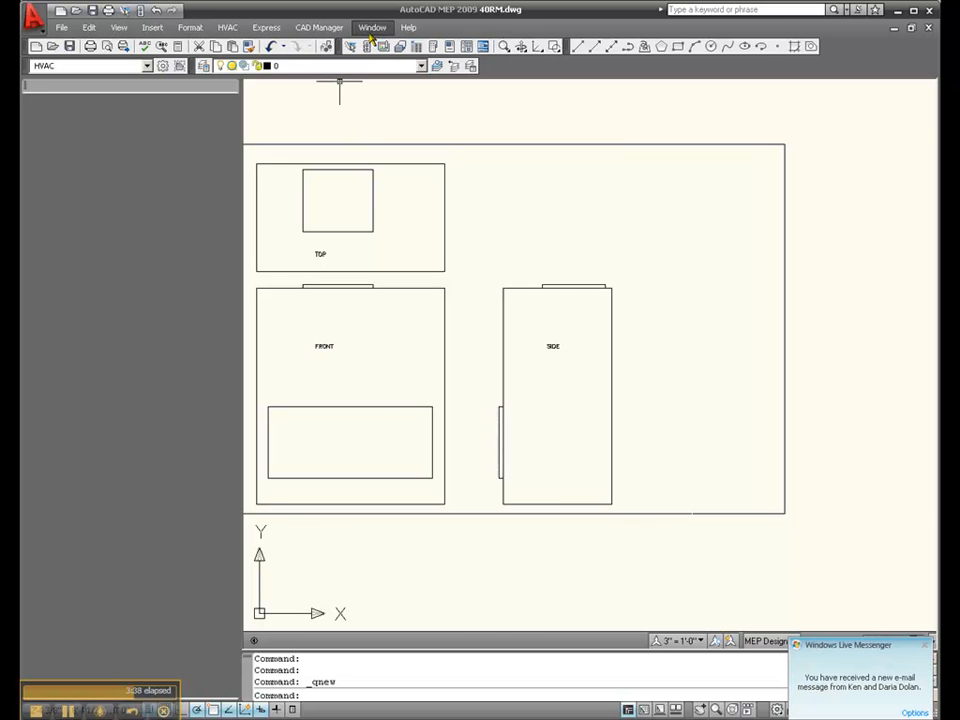
pyautogui.click(371, 27)
pyautogui.click(380, 439)
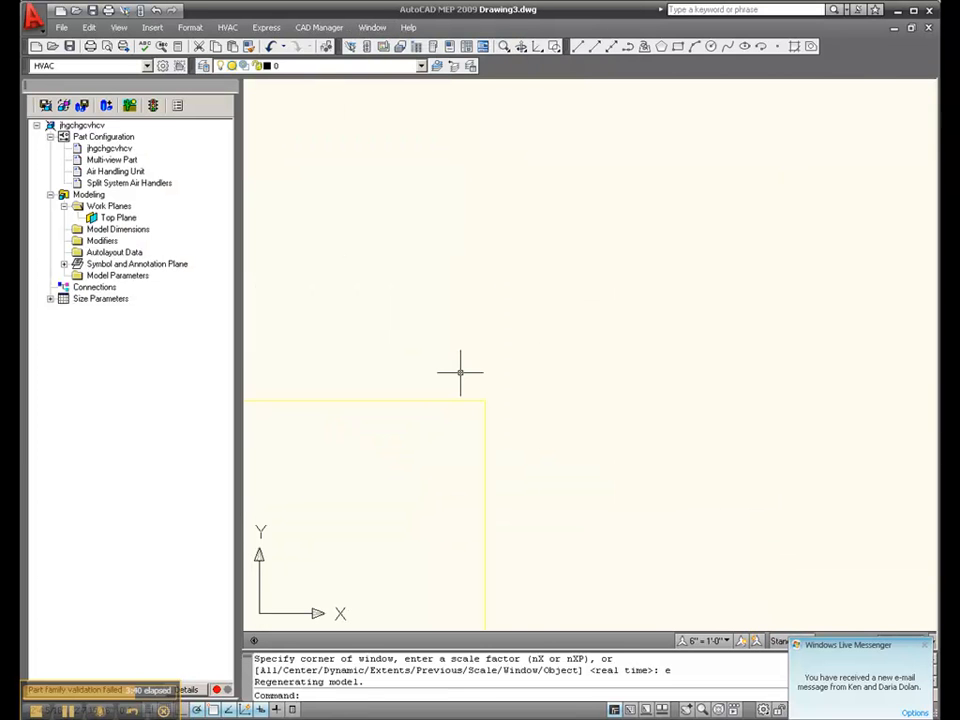
# Rename the Top Plane work plane as "Top Plane - Centr Frt Extr"
pyautogui.scroll(-2, 470, 310)
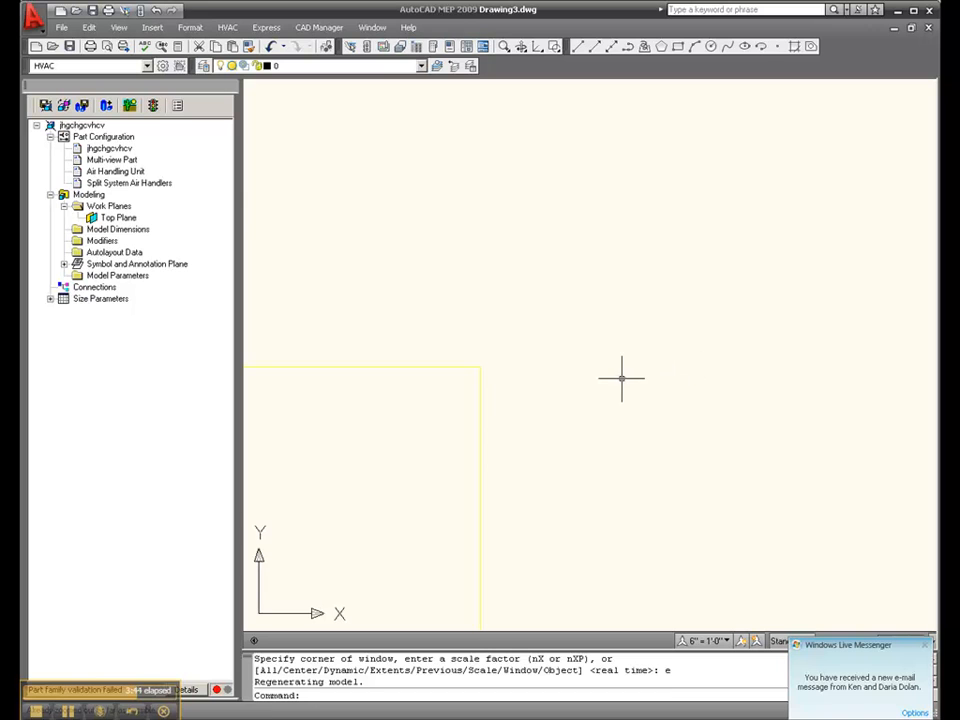
pyautogui.click(112, 219)
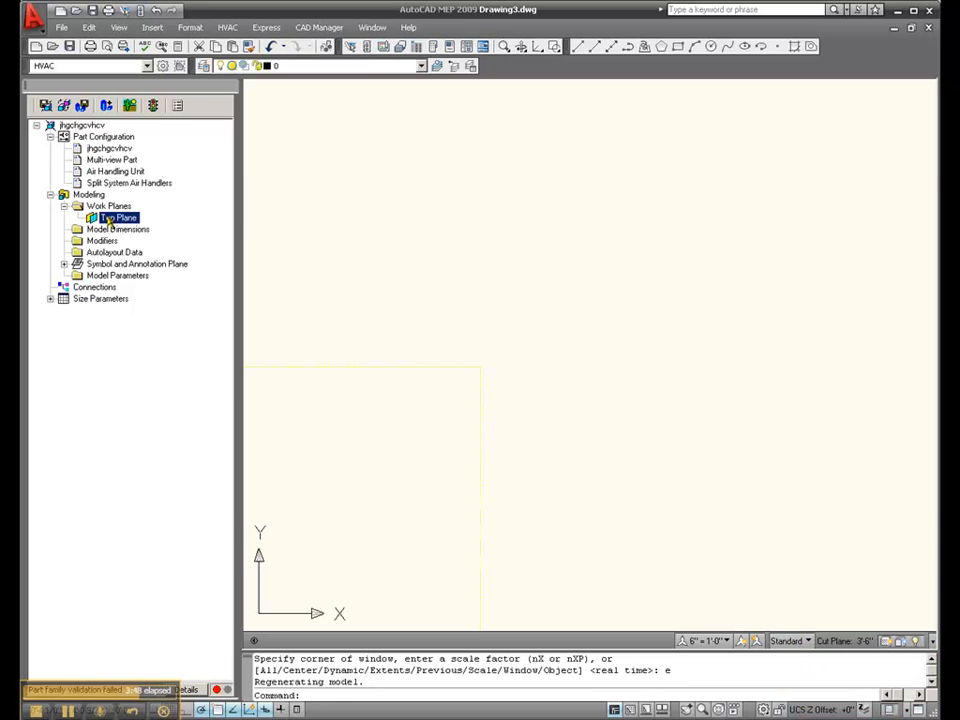
pyautogui.click(119, 219)
pyautogui.press('End')
pyautogui.write('-')
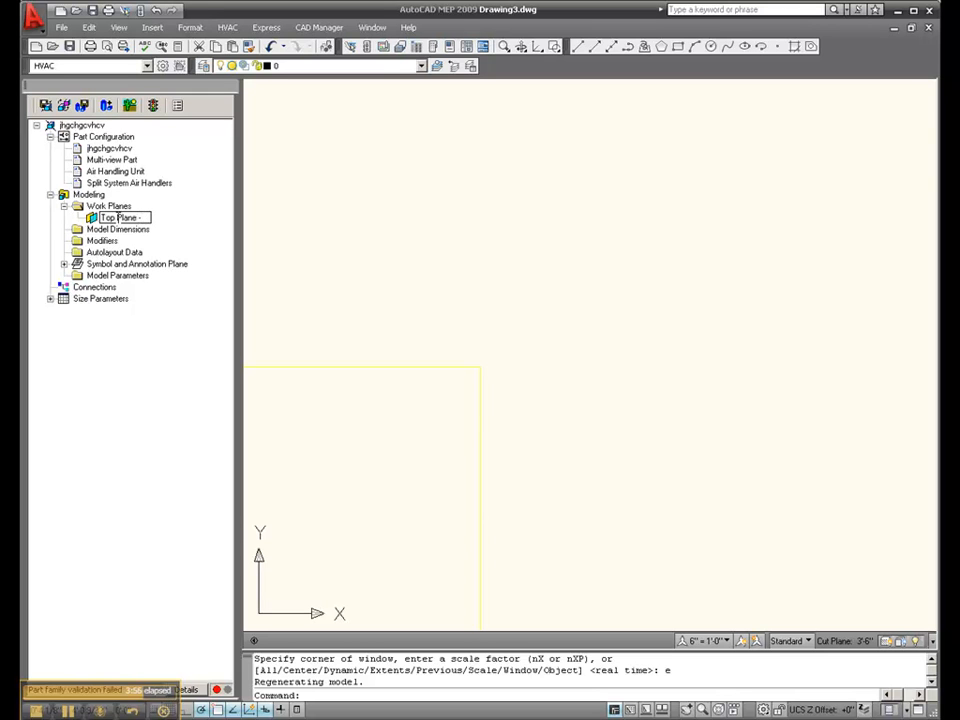
pyautogui.write(' Cenbeter')
pyautogui.press('BackSpace')
pyautogui.press('BackSpace')
pyautogui.press('BackSpace')
pyautogui.press('BackSpace')
pyautogui.press('BackSpace')
pyautogui.write('ter')
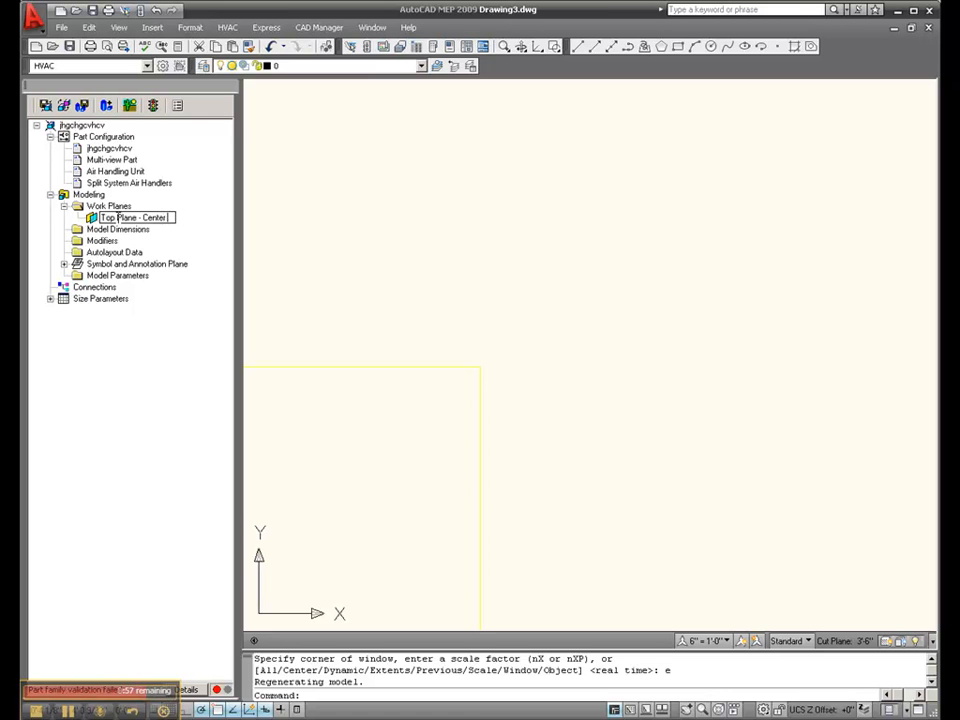
pyautogui.write(' Fit El')
pyautogui.press('BackSpace')
pyautogui.press('Return')
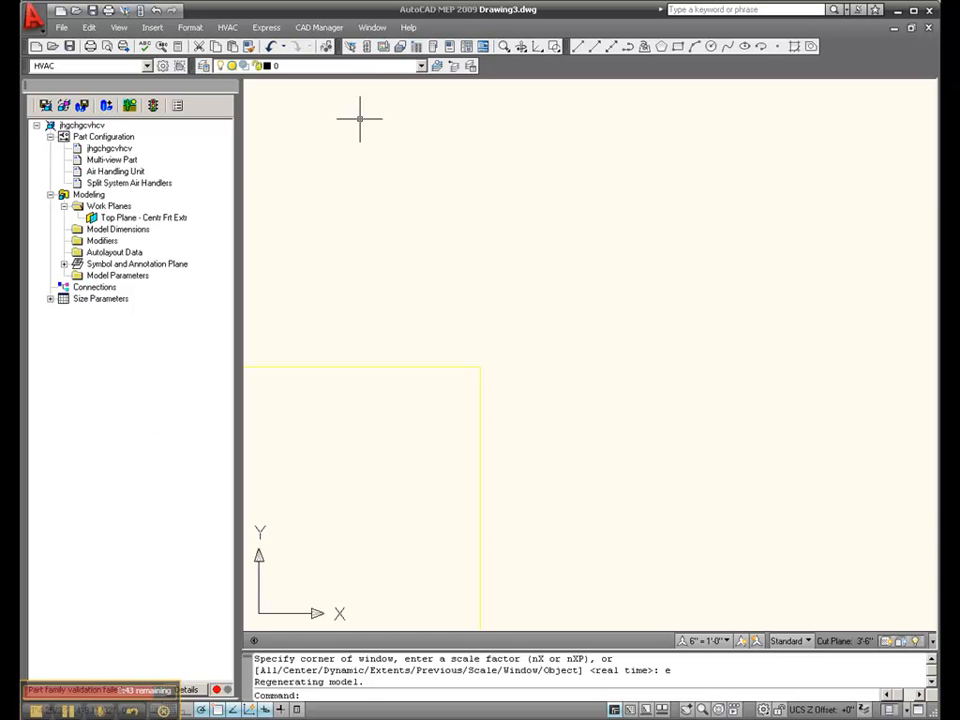
# Check the unit's outline and openings in 40RM.dwg again and go back to Drawing3.dwg
pyautogui.click(372, 27)
pyautogui.click(393, 424)
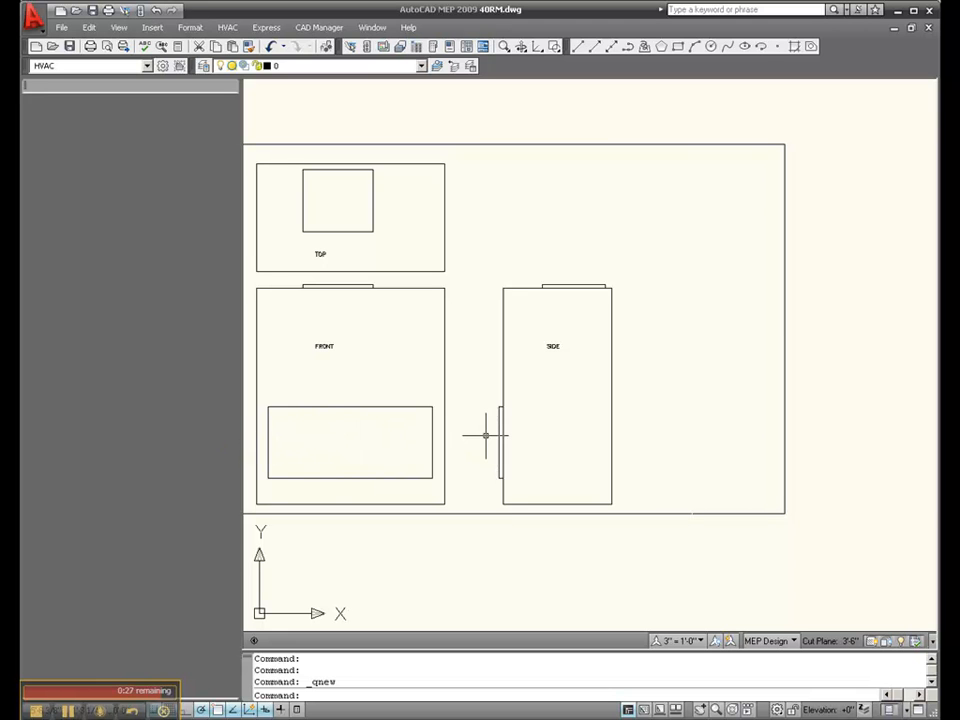
pyautogui.click(374, 30)
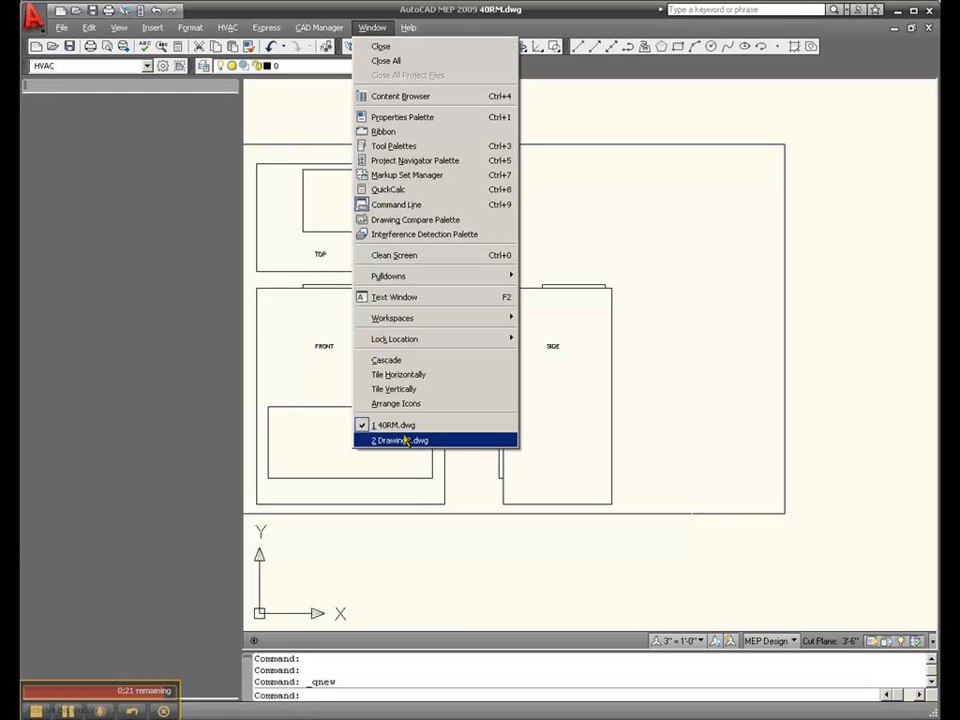
pyautogui.click(400, 440)
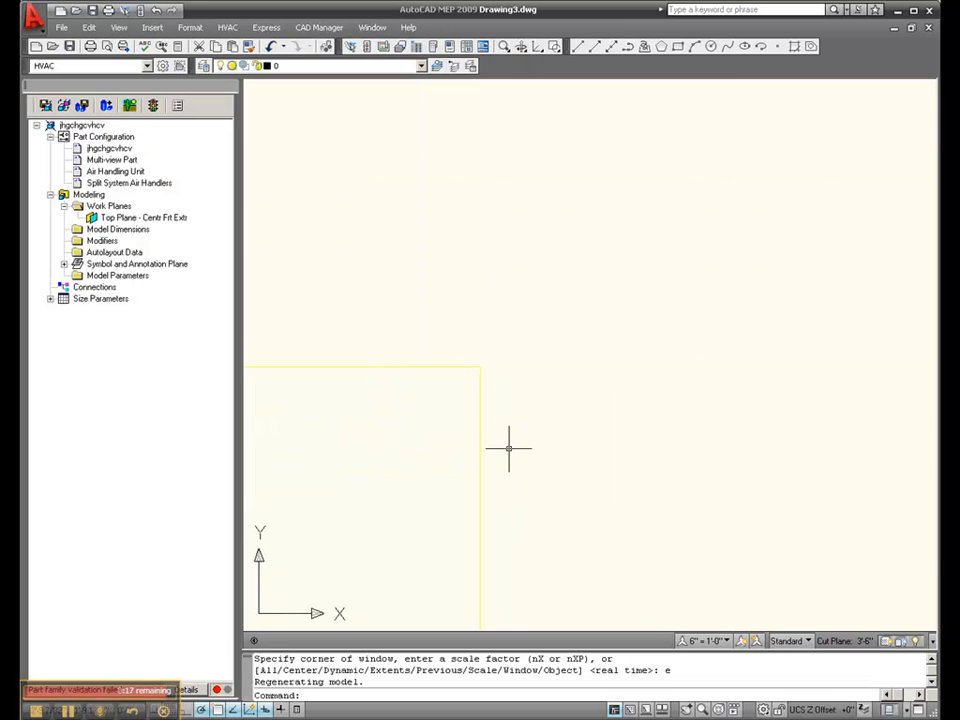
# Add a horizontal line about 3 3/4" long to the top work plane, just outside the right edge of its yellow boundary
pyautogui.scroll(2, 511, 446)
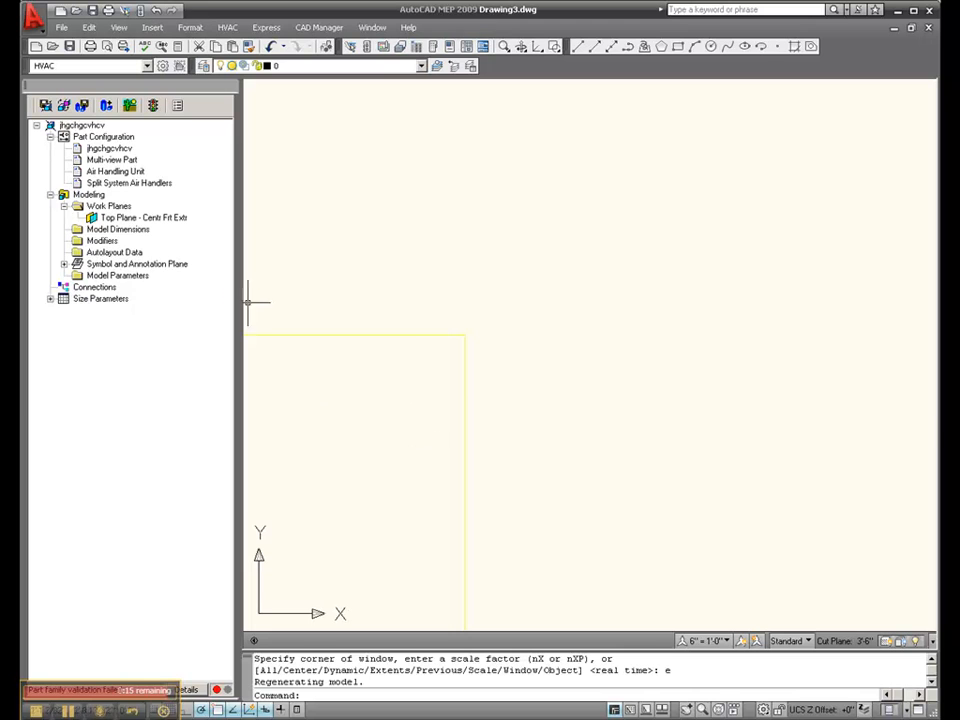
pyautogui.rightClick(93, 220)
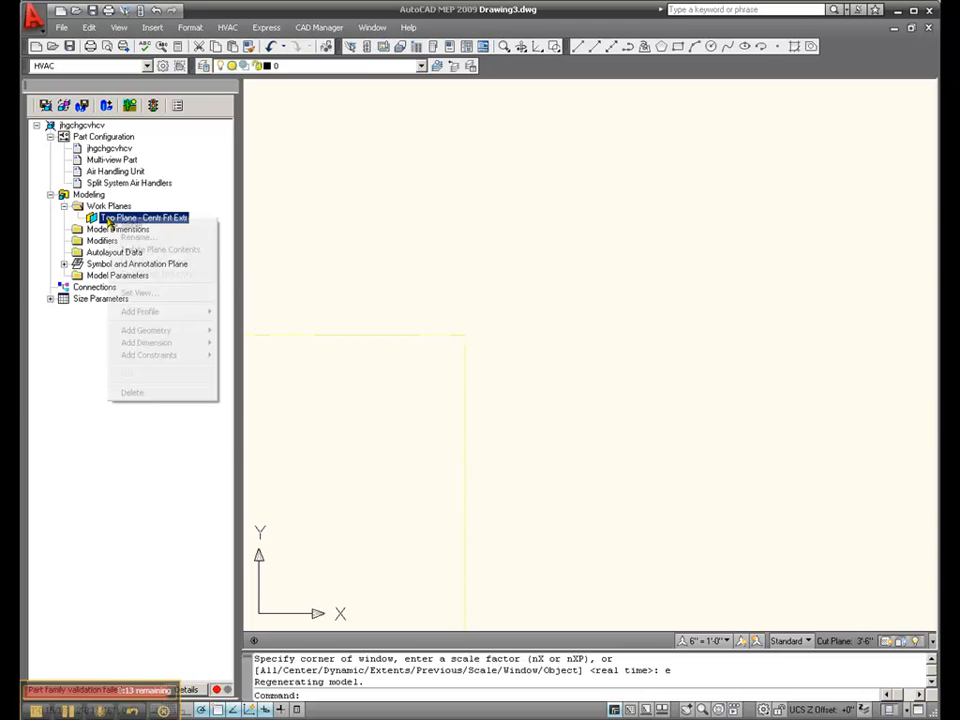
pyautogui.moveTo(167, 333)
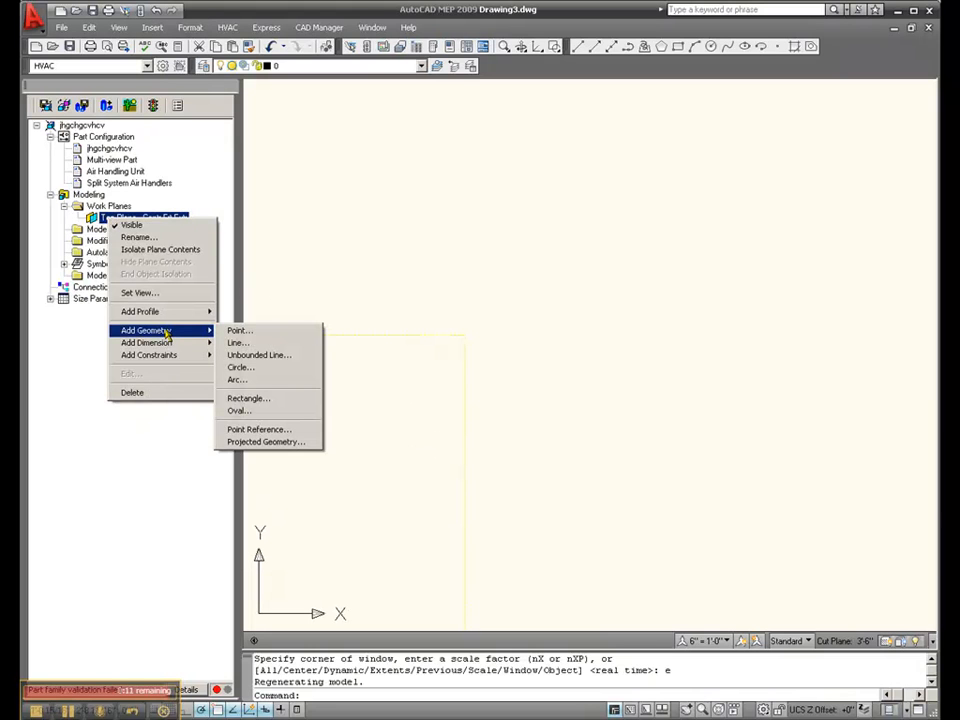
pyautogui.click(257, 349)
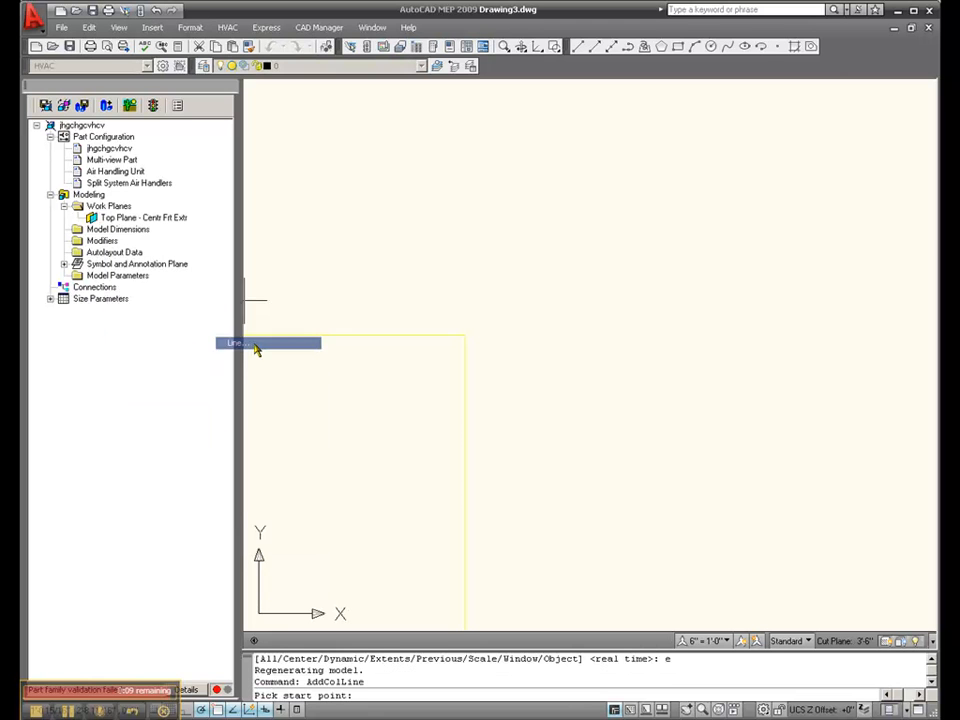
pyautogui.click(507, 452)
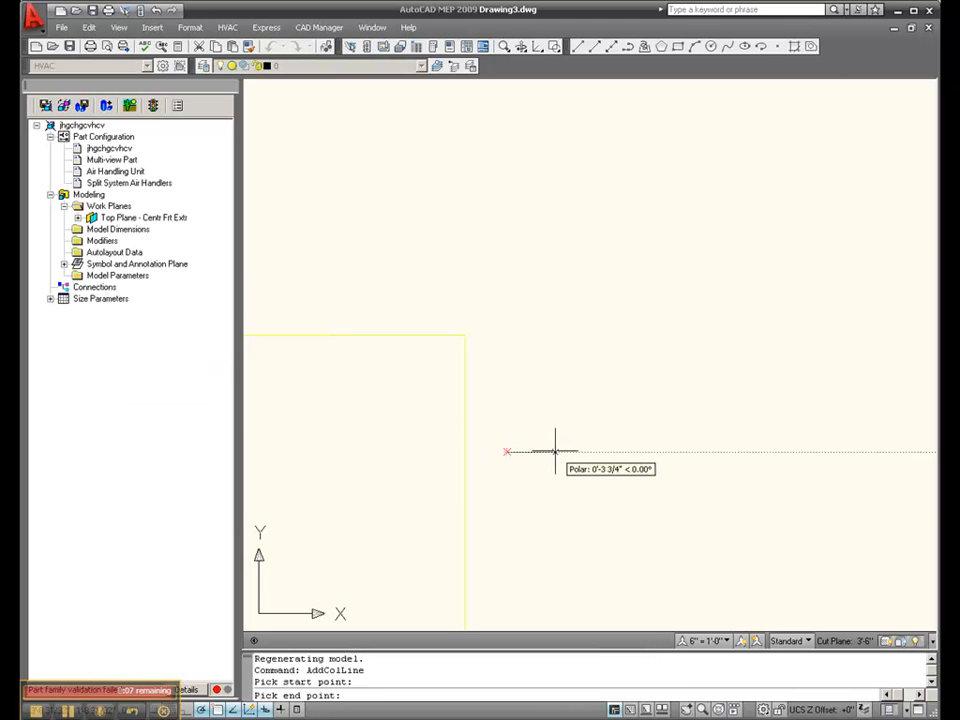
pyautogui.click(556, 452)
pyautogui.press('Escape')
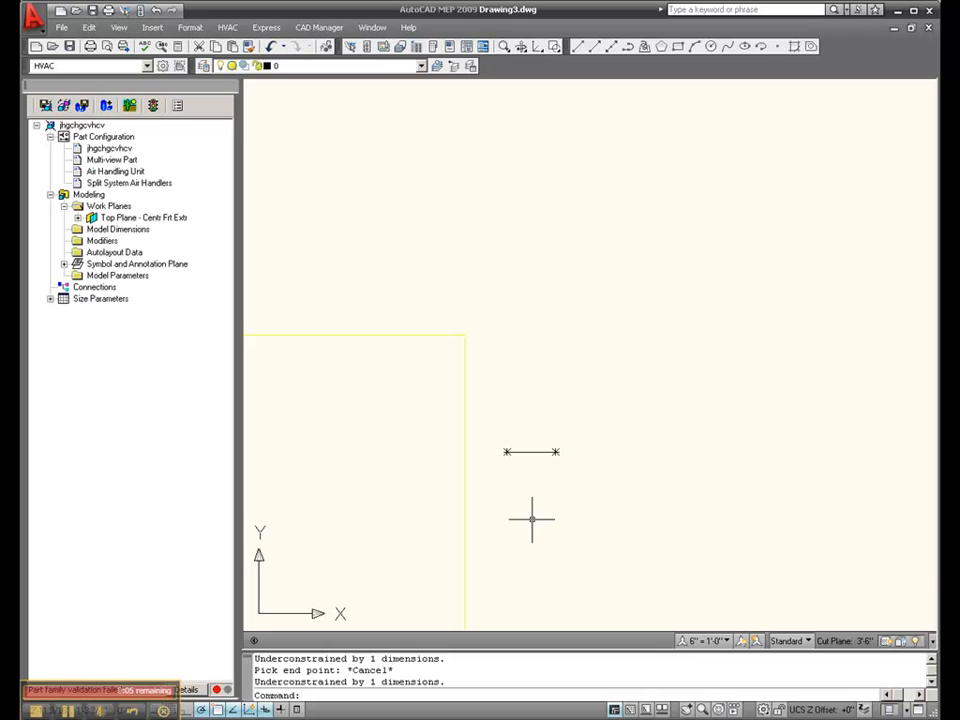